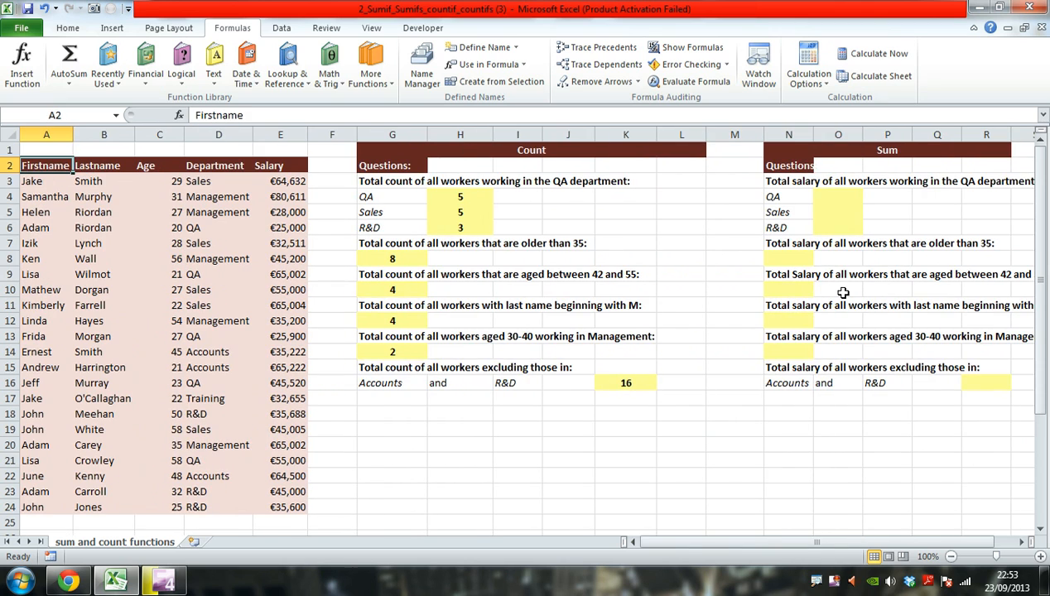
Step: Freeze the panes at cell F2 so row 1 and columns A to E stay in view
key(Right)
key(Right)
key(Right)
key(Right)
key(Right)
key(Right)
key(Left)
key(Left)
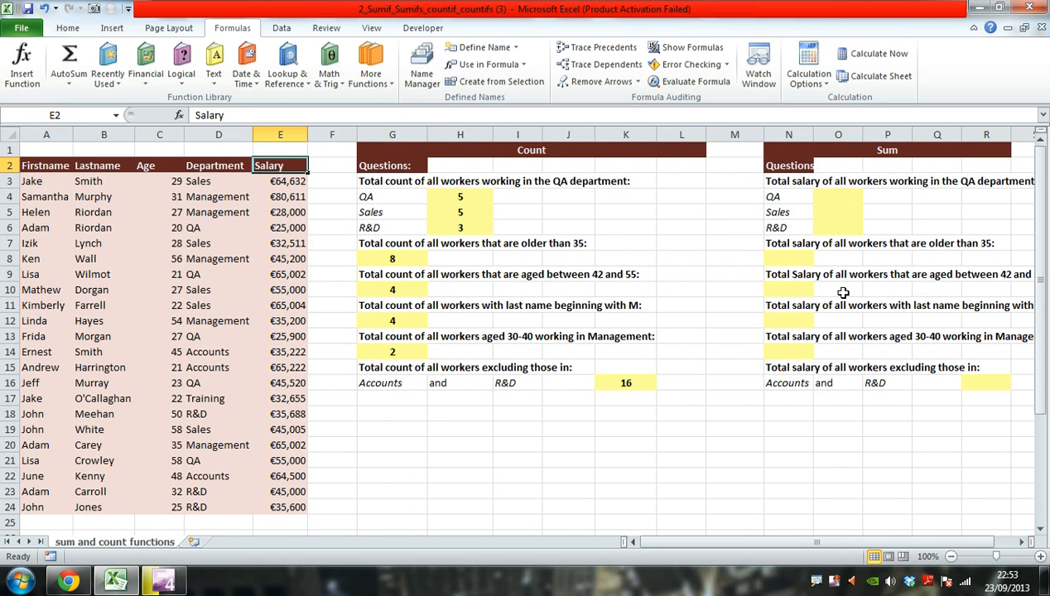
key(Right)
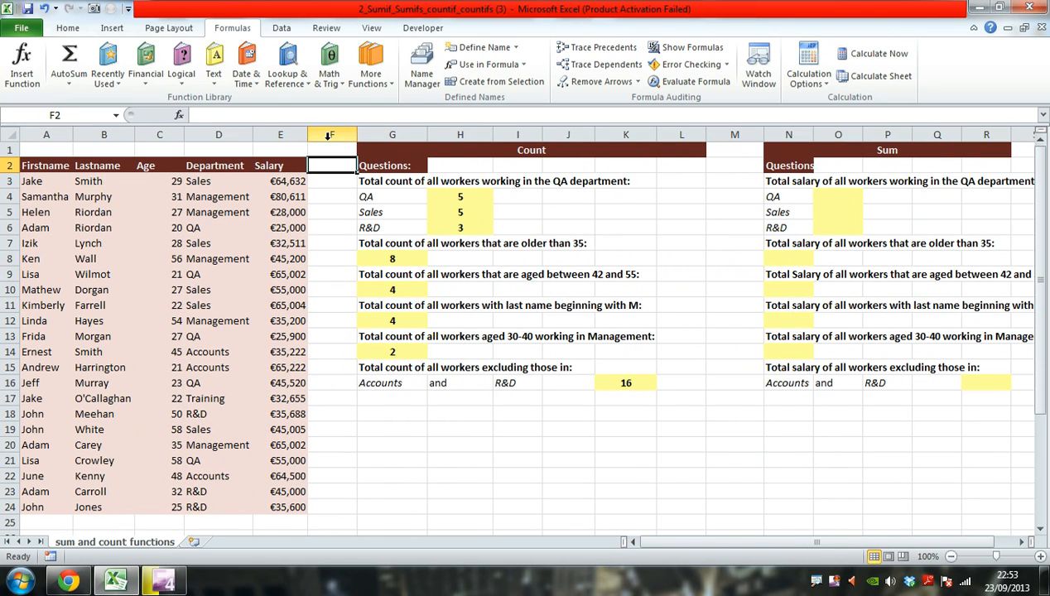
click(372, 28)
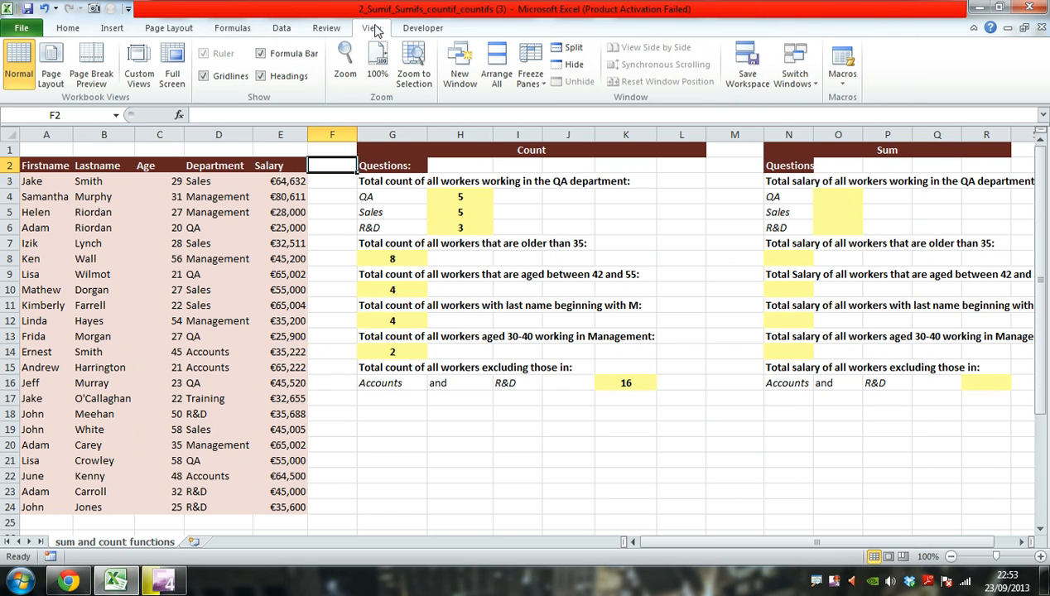
click(519, 76)
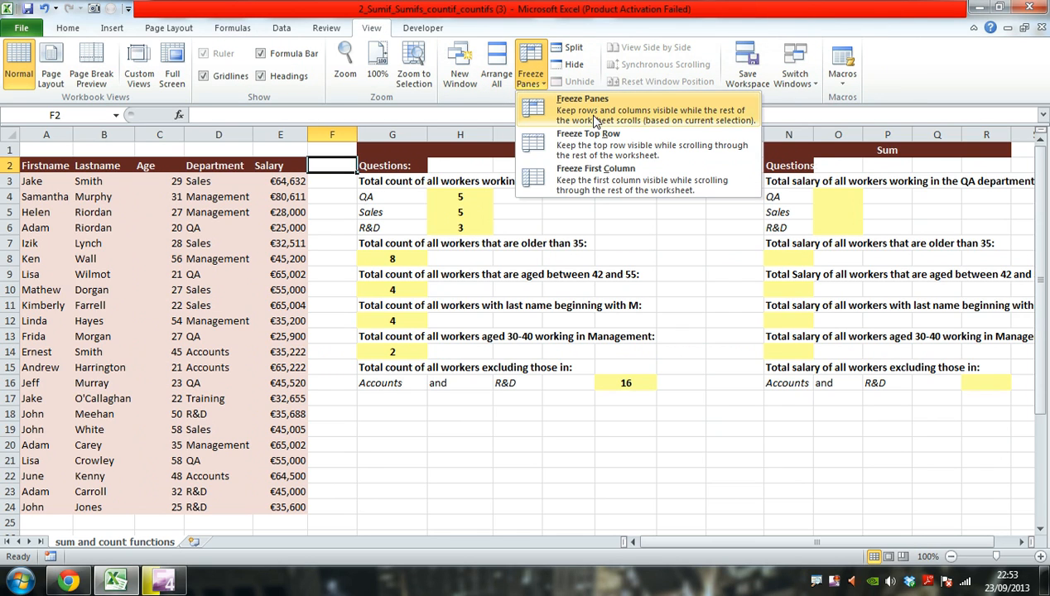
click(597, 107)
Step: Examine the Sum questions in columns N to R alongside the frozen employee table
key(Right)
key(Right)
key(Right)
key(Right)
key(Right)
key(Right)
key(Right)
key(Right)
key(Right)
key(Right)
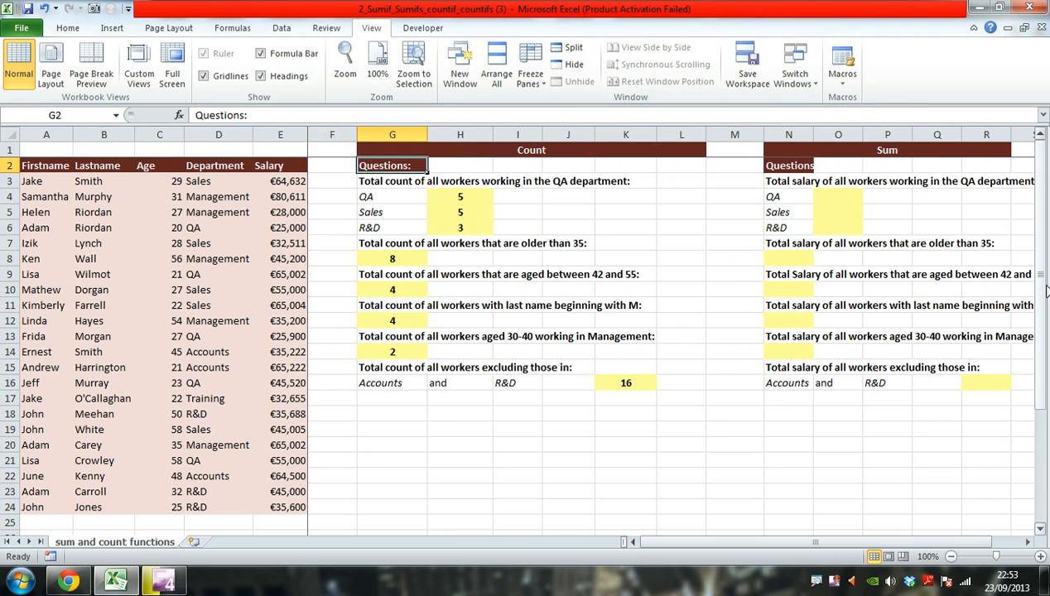
key(Right)
key(Right)
key(Right)
key(Right)
key(Right)
key(Right)
key(Right)
key(Right)
key(Right)
key(Right)
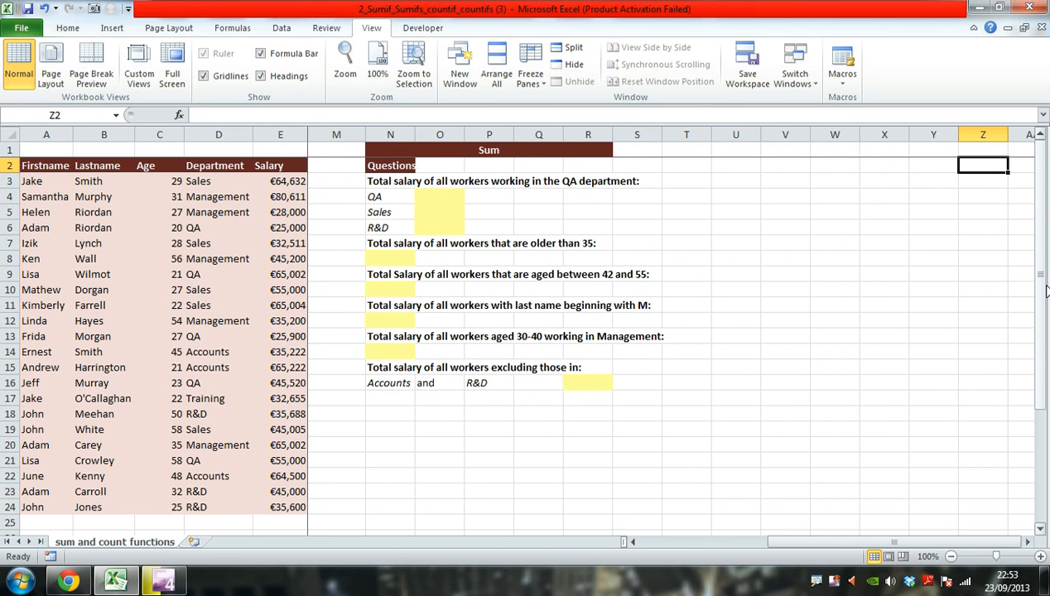
key(Right)
key(Left)
key(Left)
key(Left)
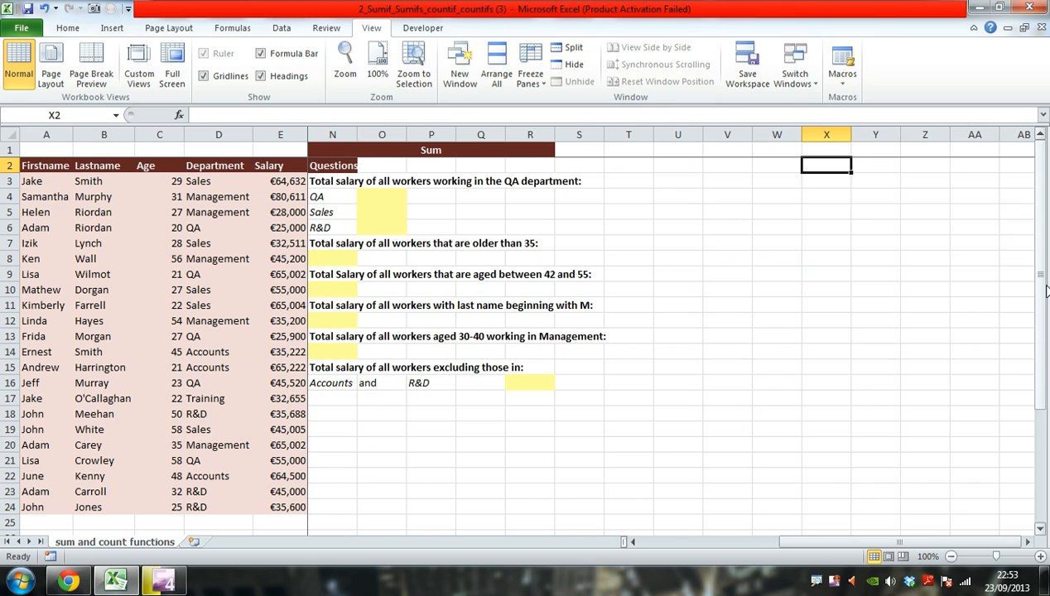
key(Left)
key(Left)
key(Left)
key(Left)
key(Left)
key(Left)
key(Left)
key(Left)
key(Left)
key(Left)
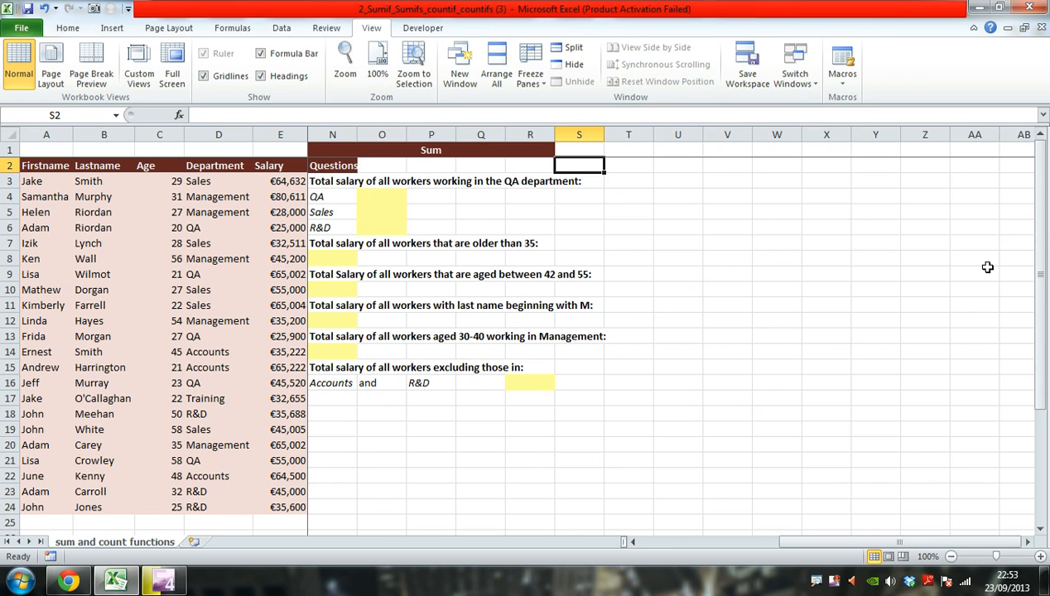
key(Left)
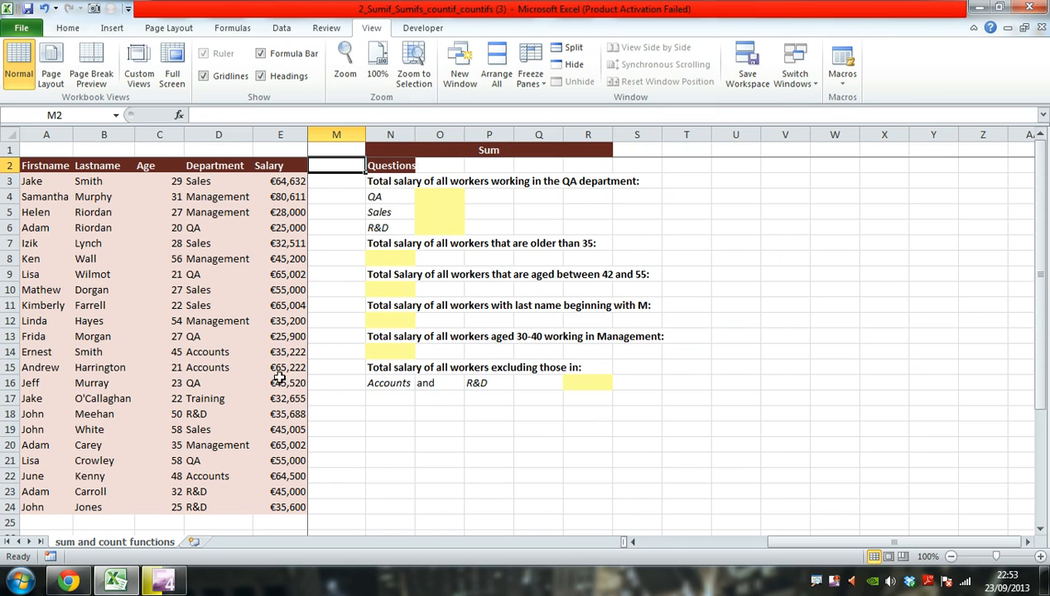
Step: Total the QA department's salaries in cell O4 with the formula =SUMIF(Department,N4,Salary)
click(424, 195)
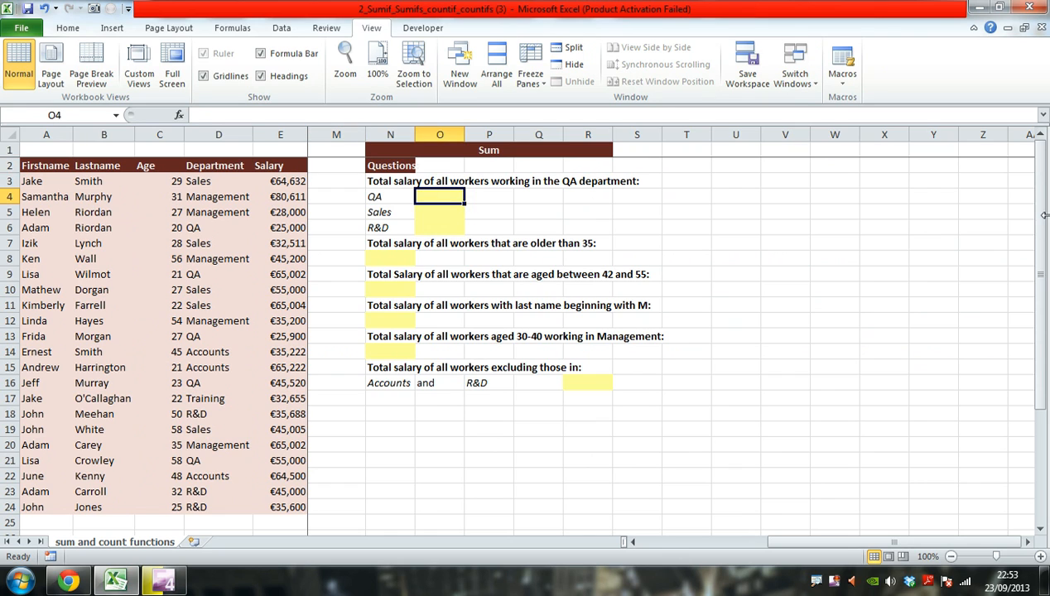
text(=sum)
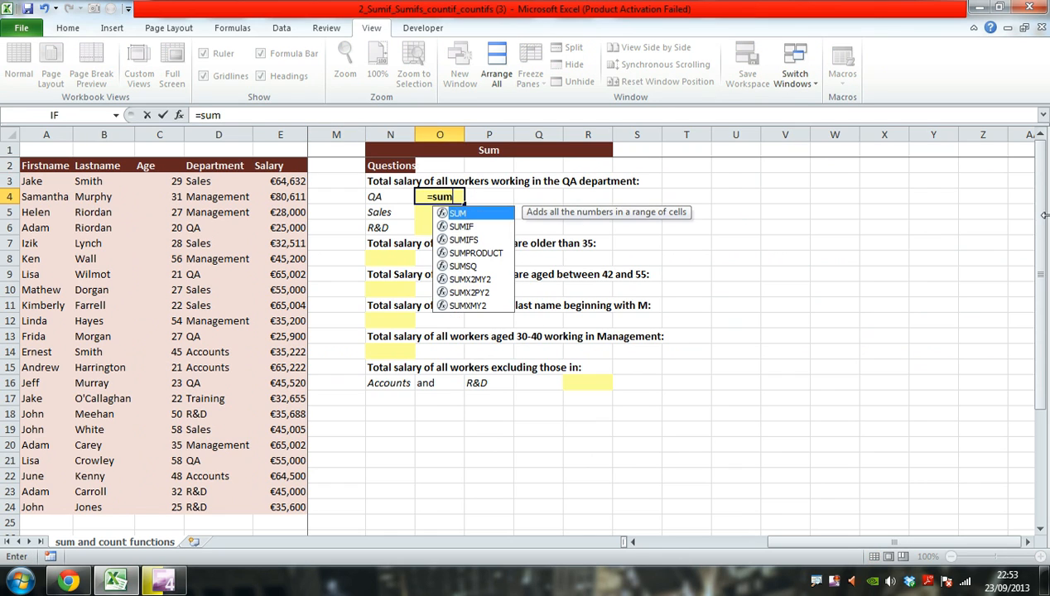
text(if()
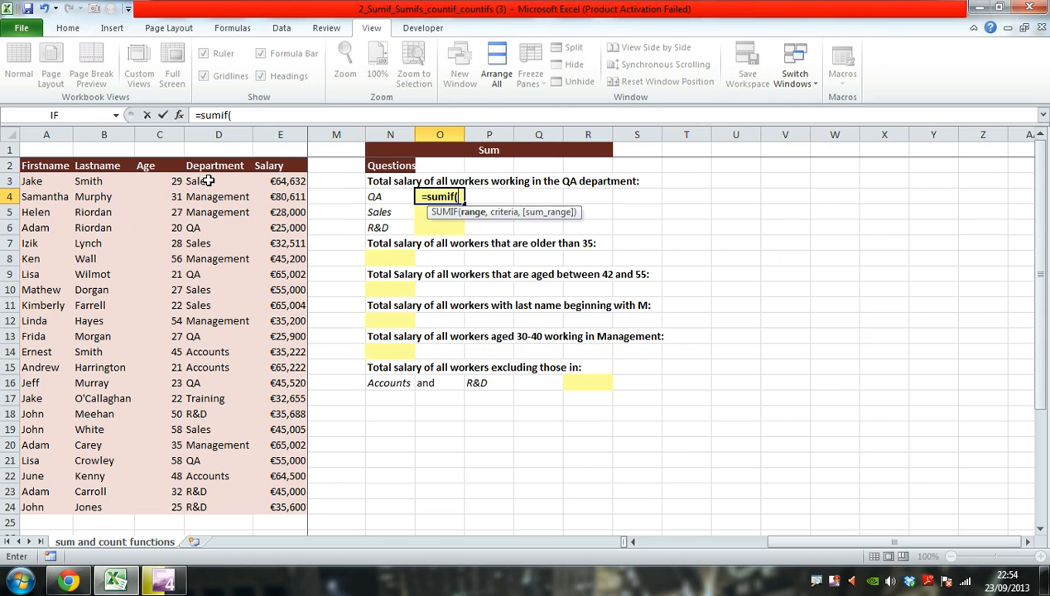
drag(207, 180, 205, 507)
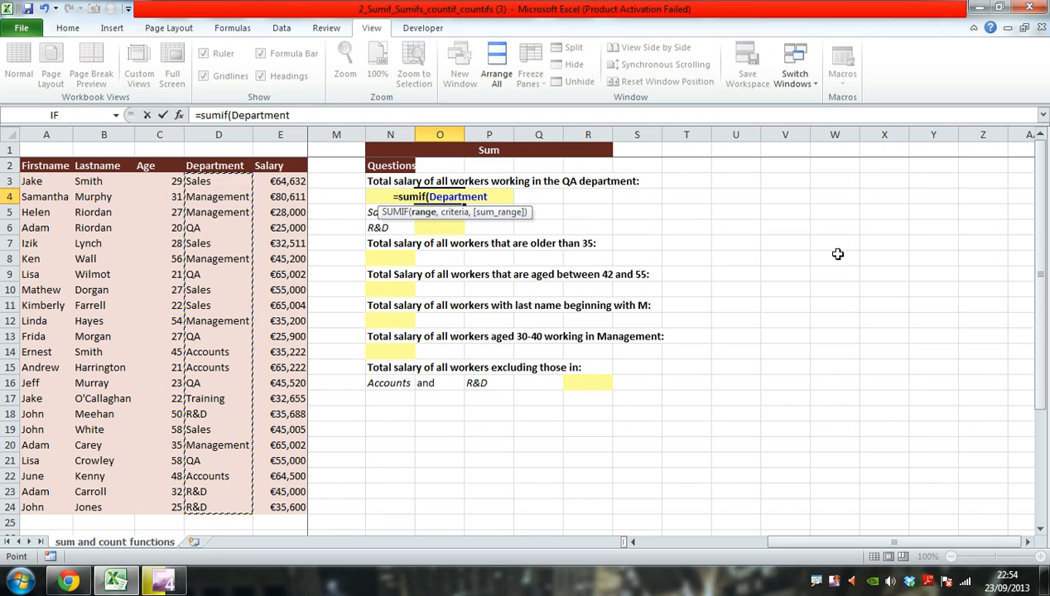
text(,)
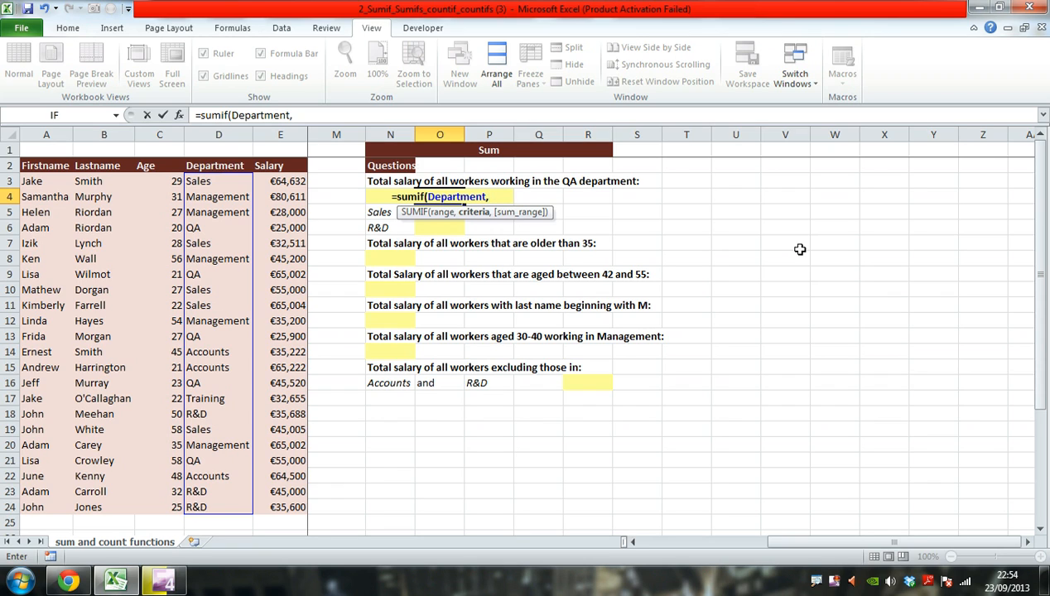
text(n4)
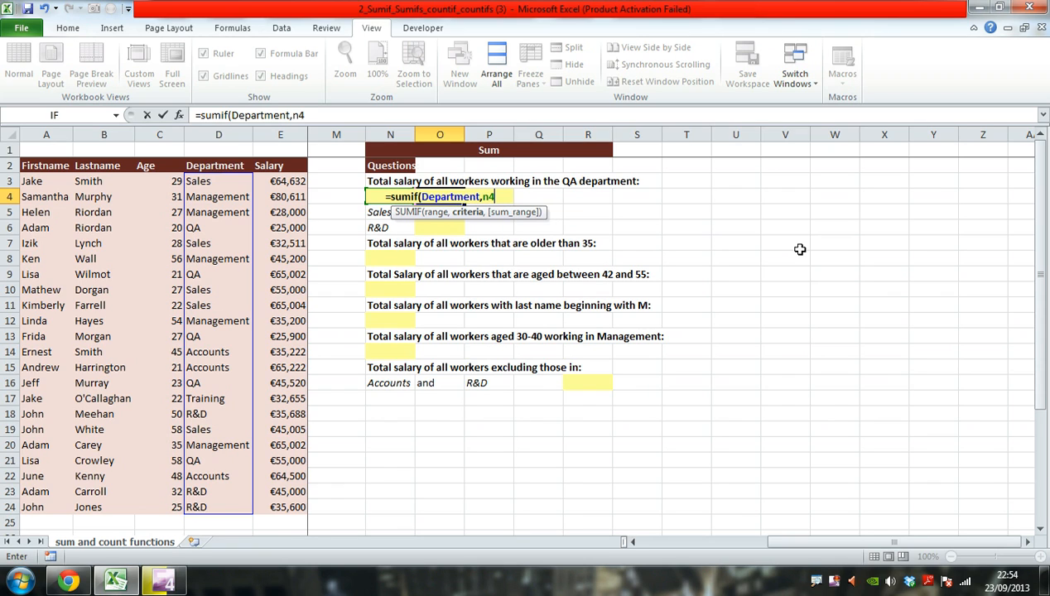
text(,)
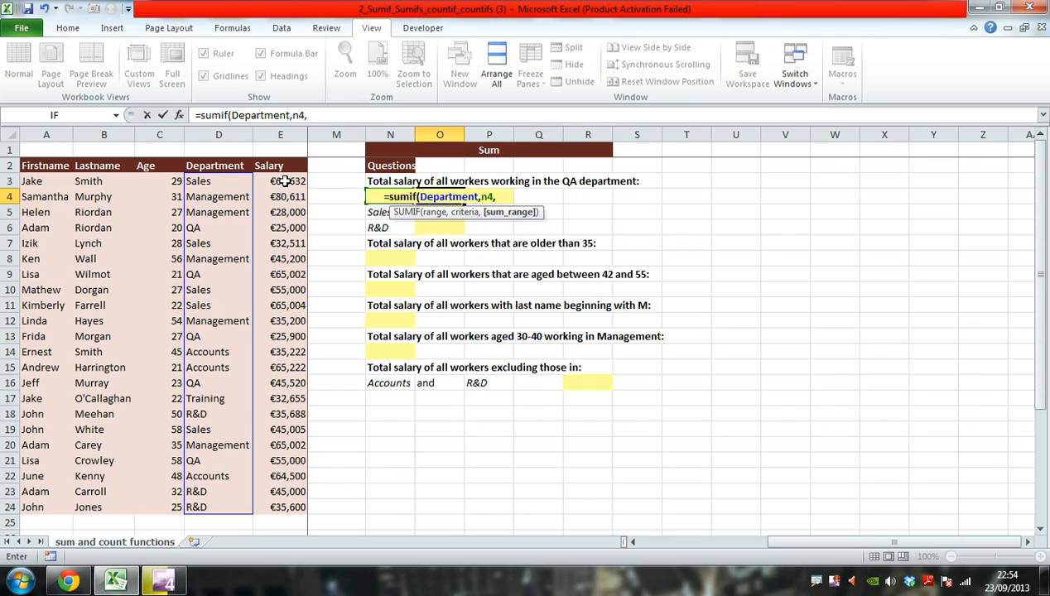
drag(285, 180, 291, 504)
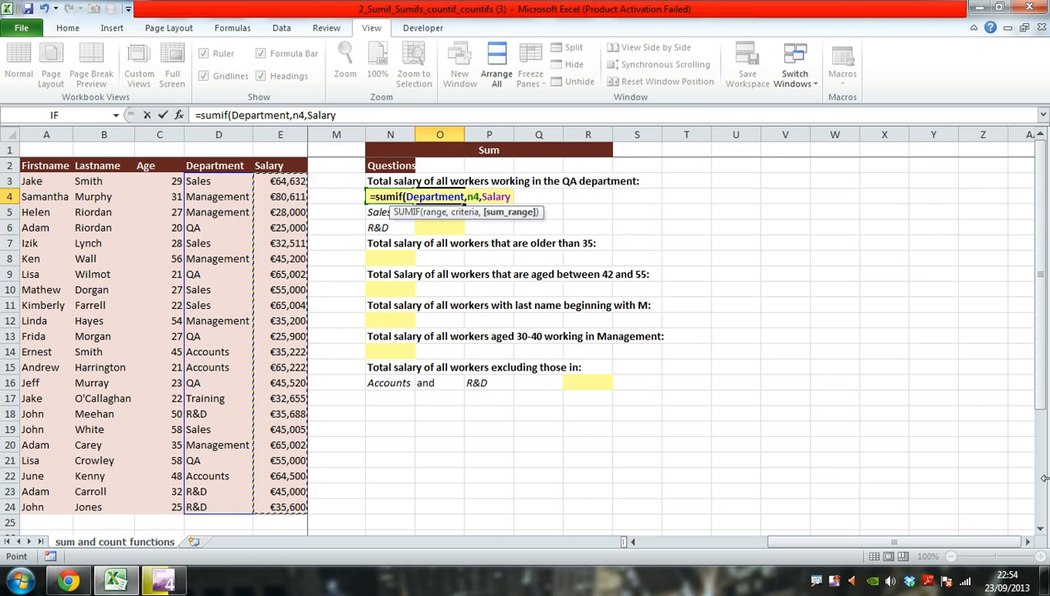
text())
key(ctrl+Return)
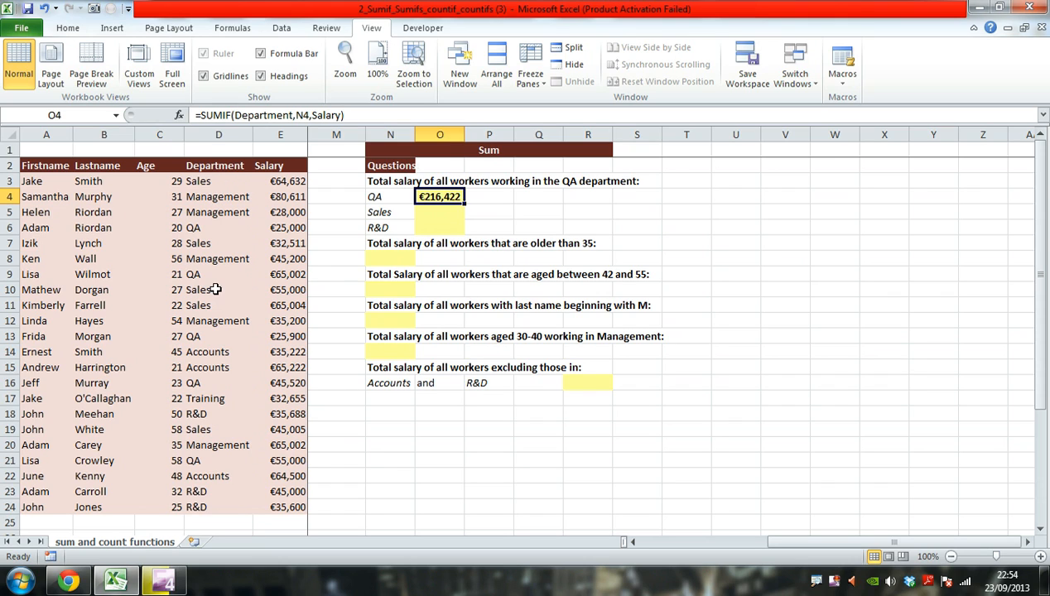
Step: Fill the QA salary formula down to O6 for Sales and R&D, and check the copied formulas
drag(467, 202, 468, 229)
click(458, 213)
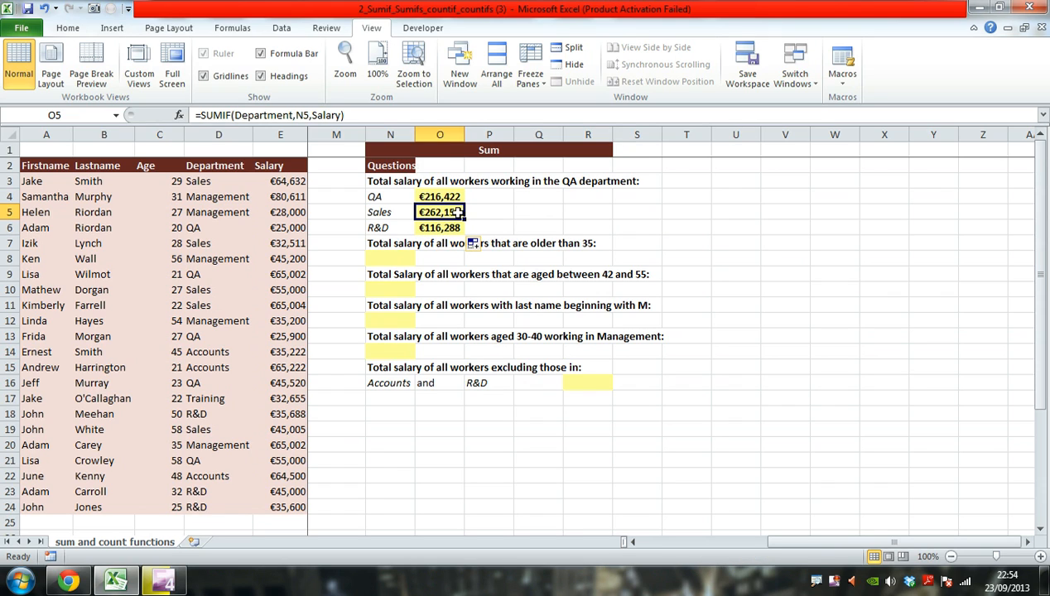
click(449, 224)
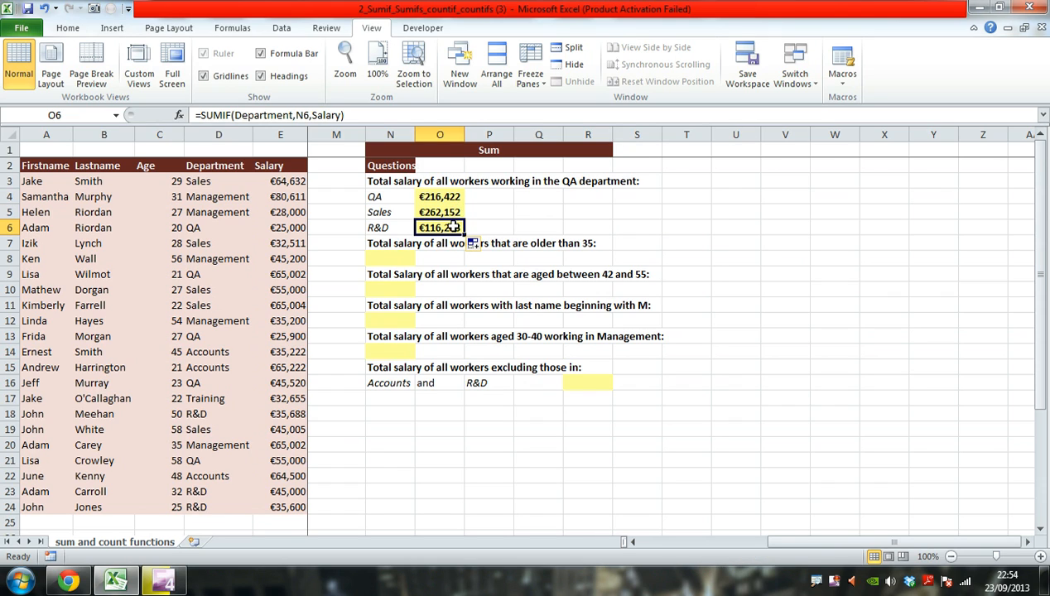
click(430, 114)
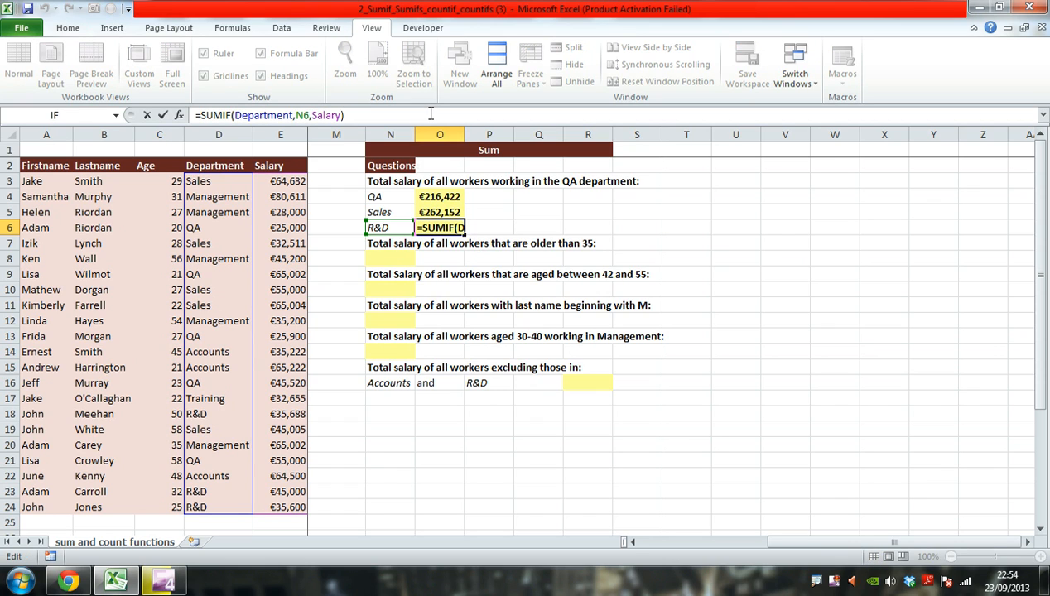
key(Return)
Step: Total the salaries for the older-than-35 question in cell N8 with the formula =SUMIF(Age,">=35",Salary)
key(Down)
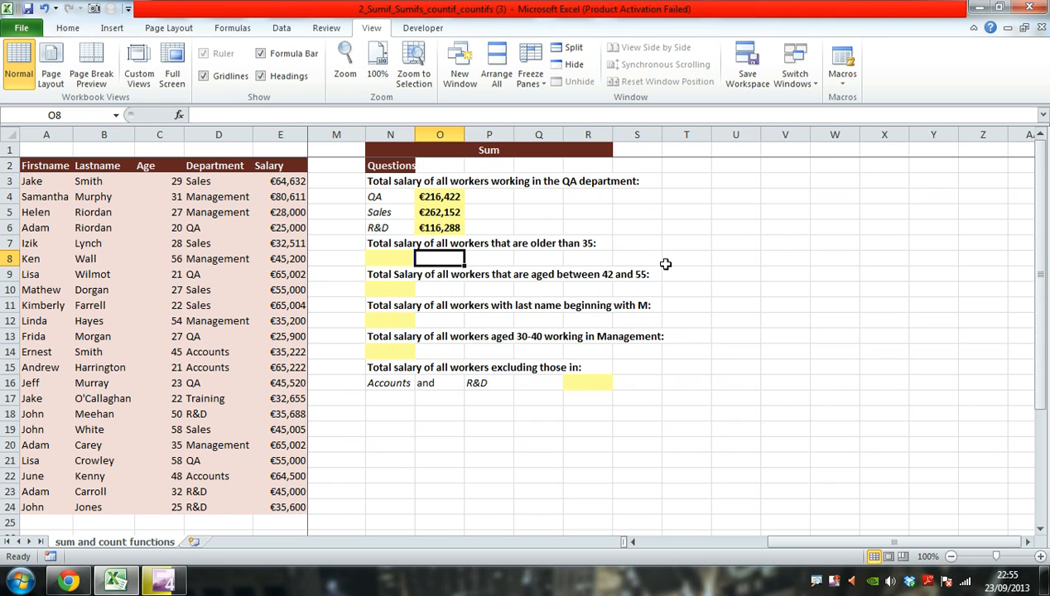
key(Left)
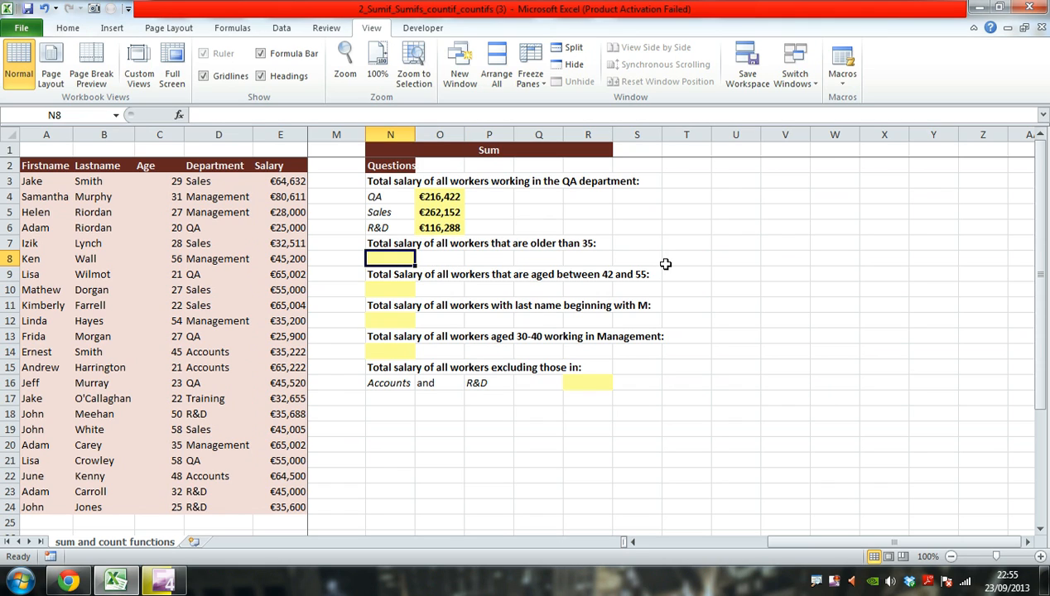
text(=)
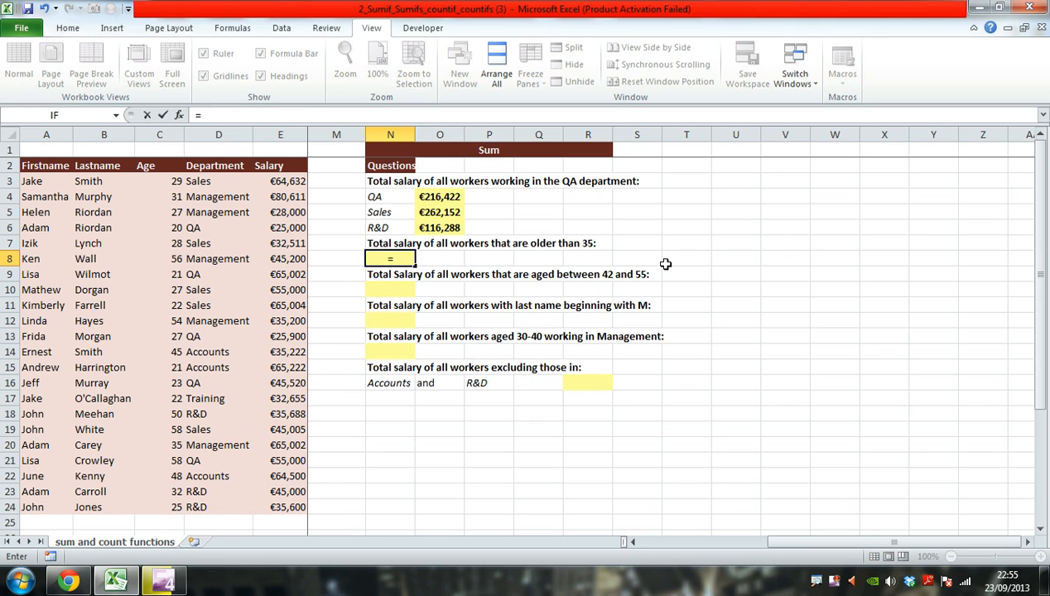
text(sumif()
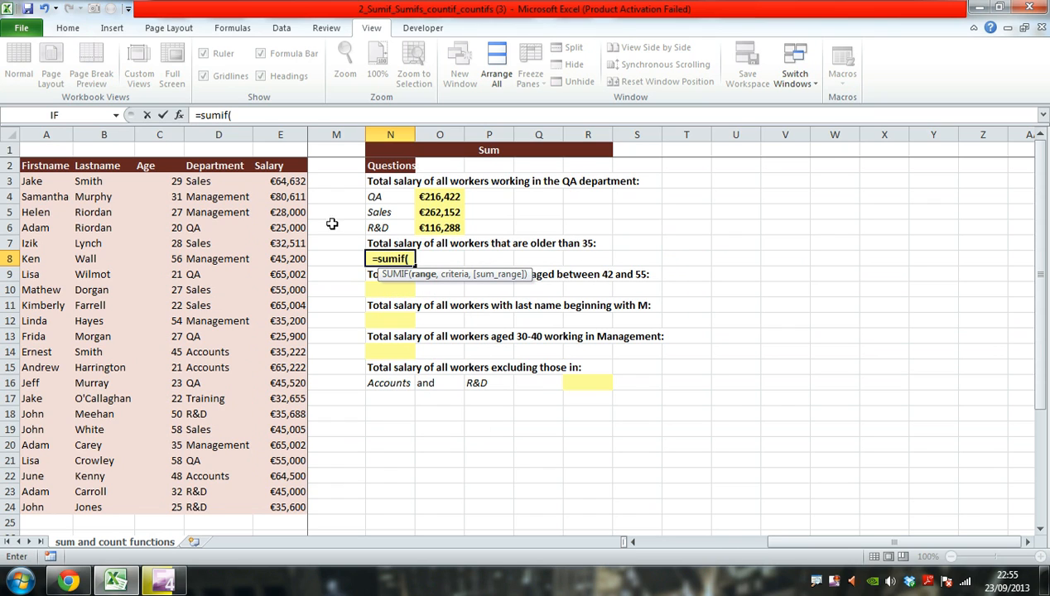
drag(169, 181, 159, 506)
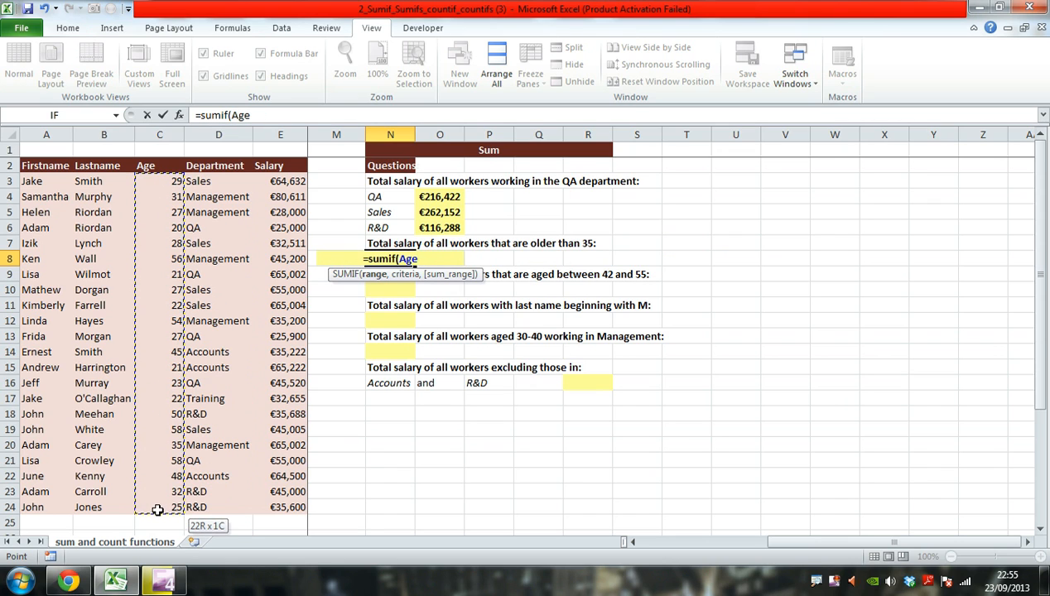
text(,)
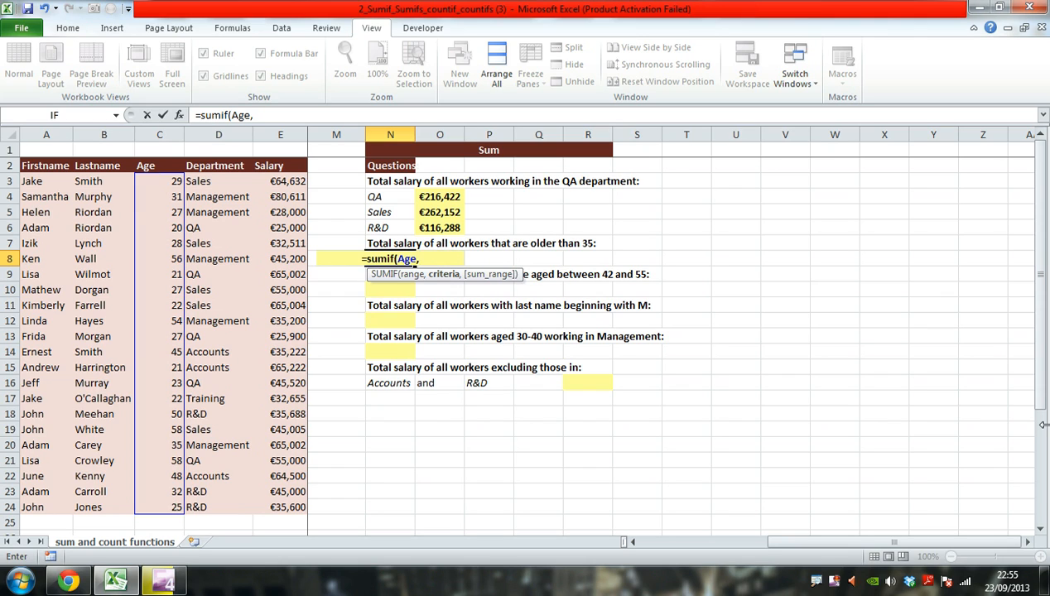
text(")
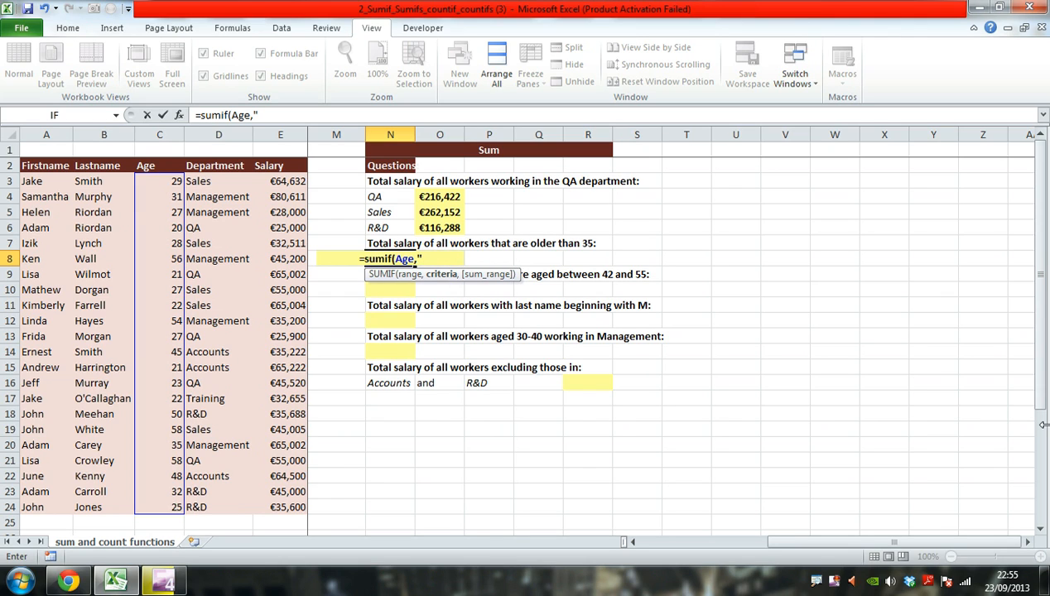
text(>)
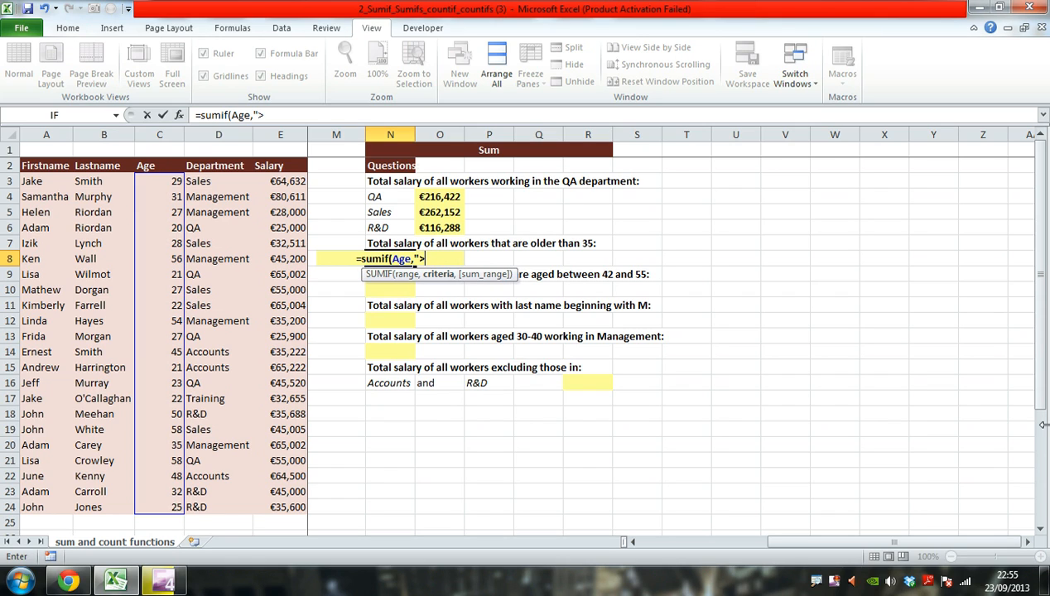
text(=)
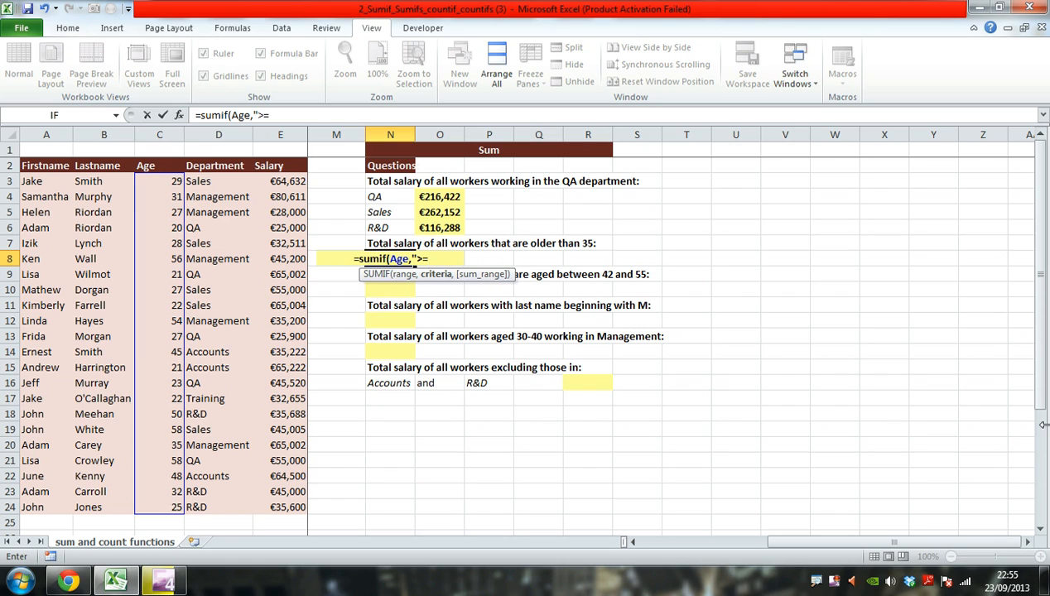
text(35)
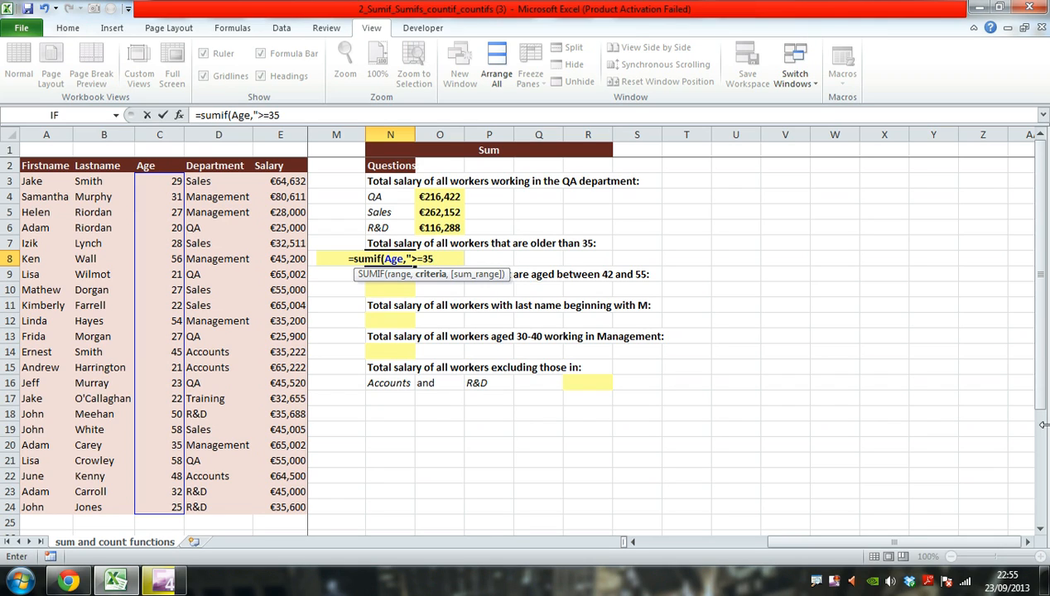
text(",)
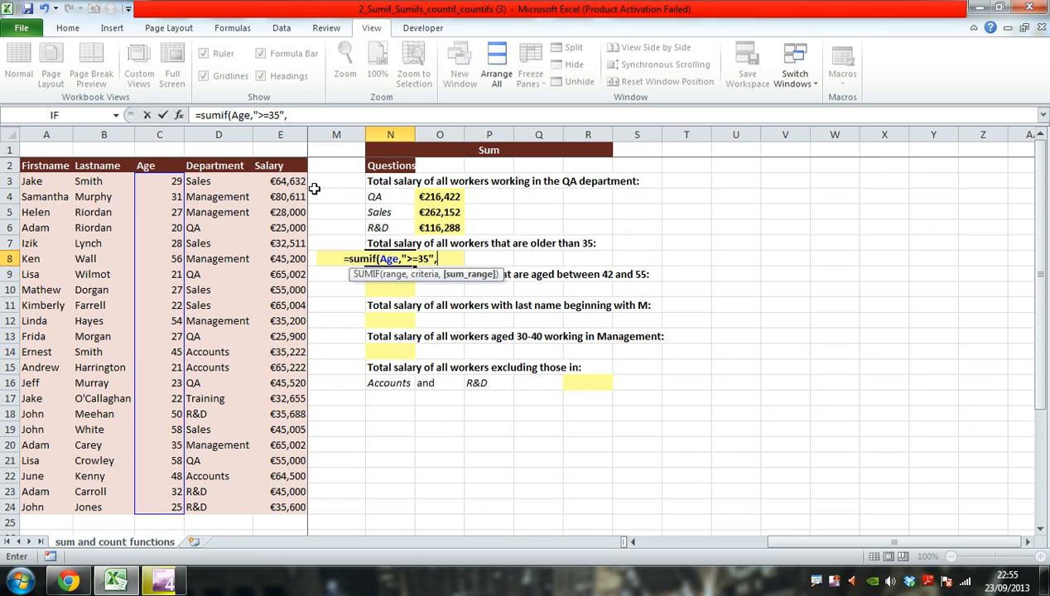
drag(289, 180, 279, 505)
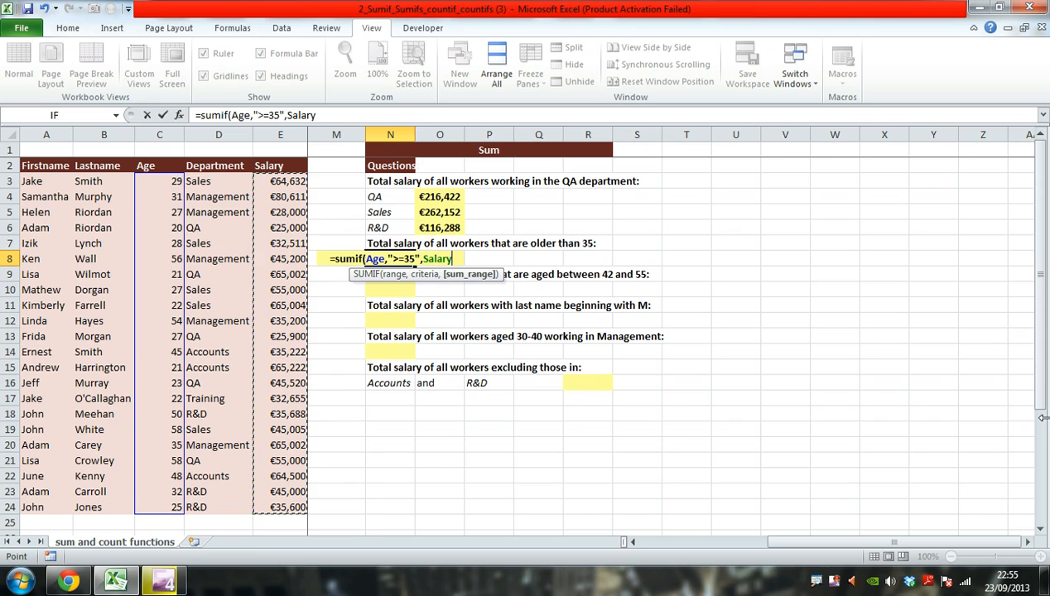
text())
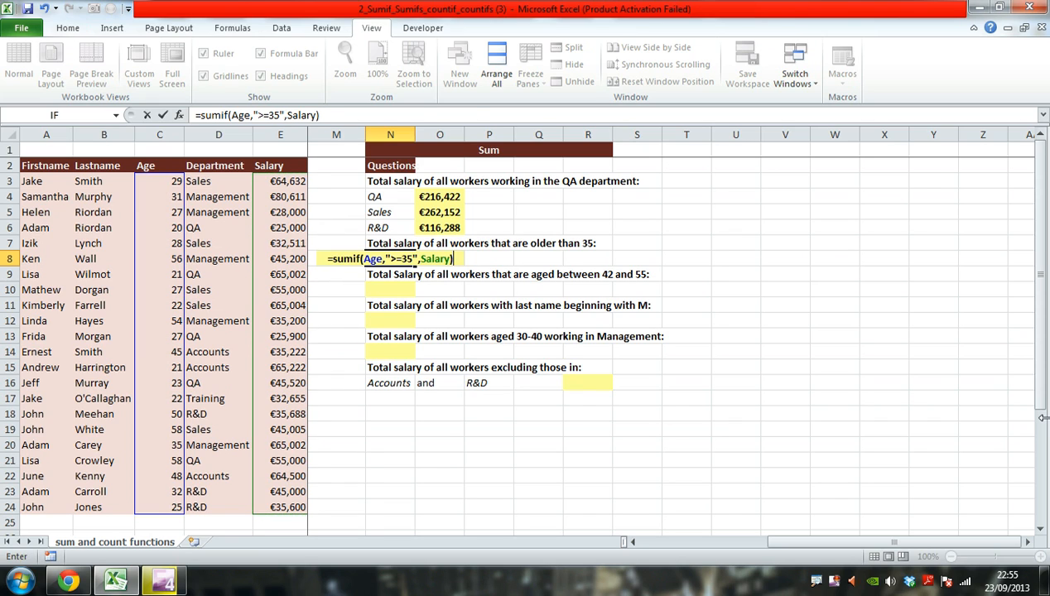
key(Return)
key(Up)
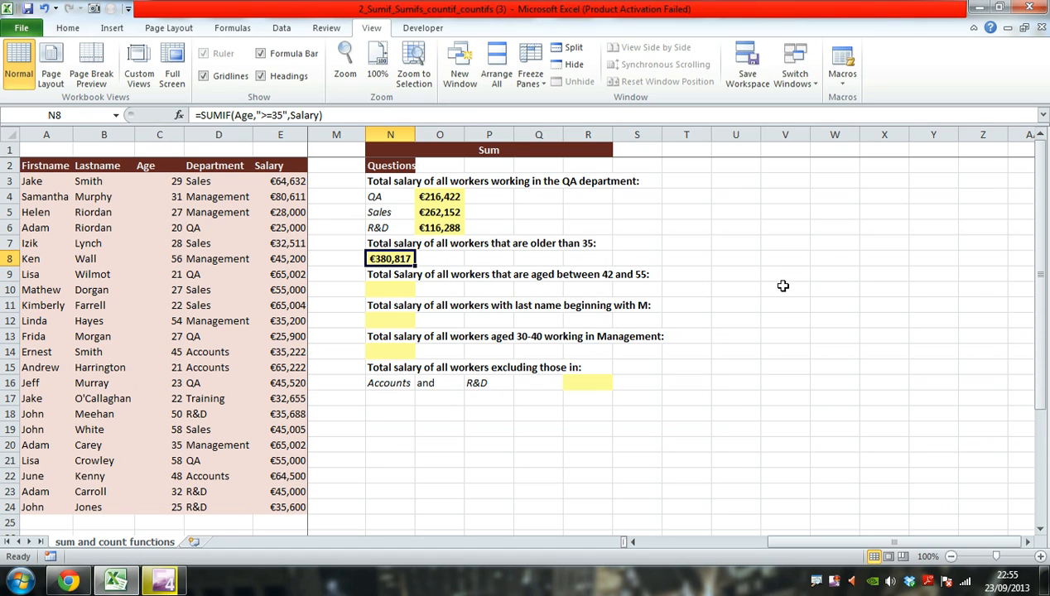
Step: Begin a SUMIFS formula in cell N10 that sums Salary with the first criterion Age ">=42"
key(Down)
key(Down)
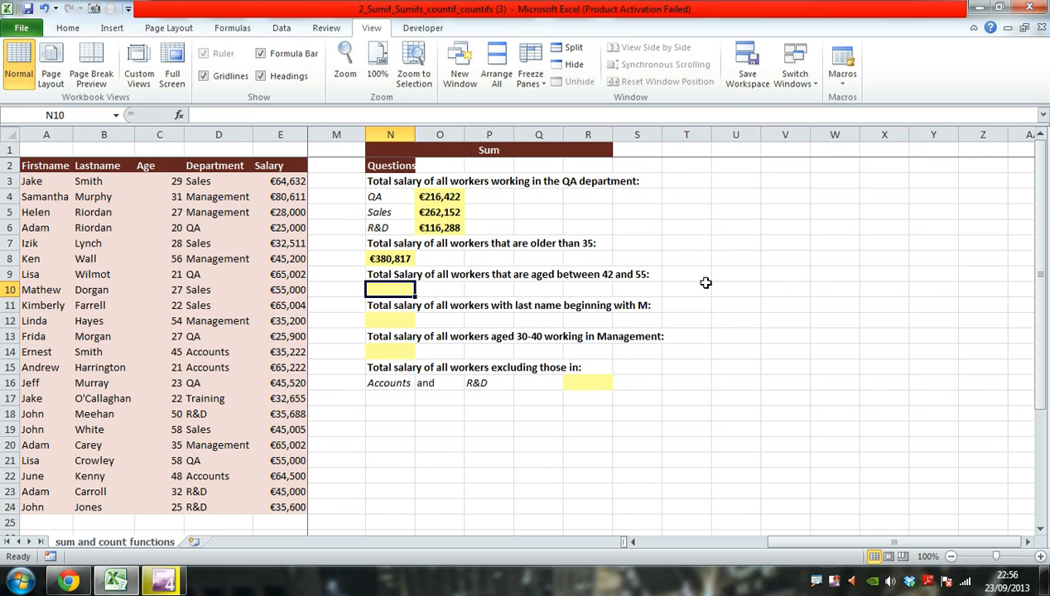
text(=s)
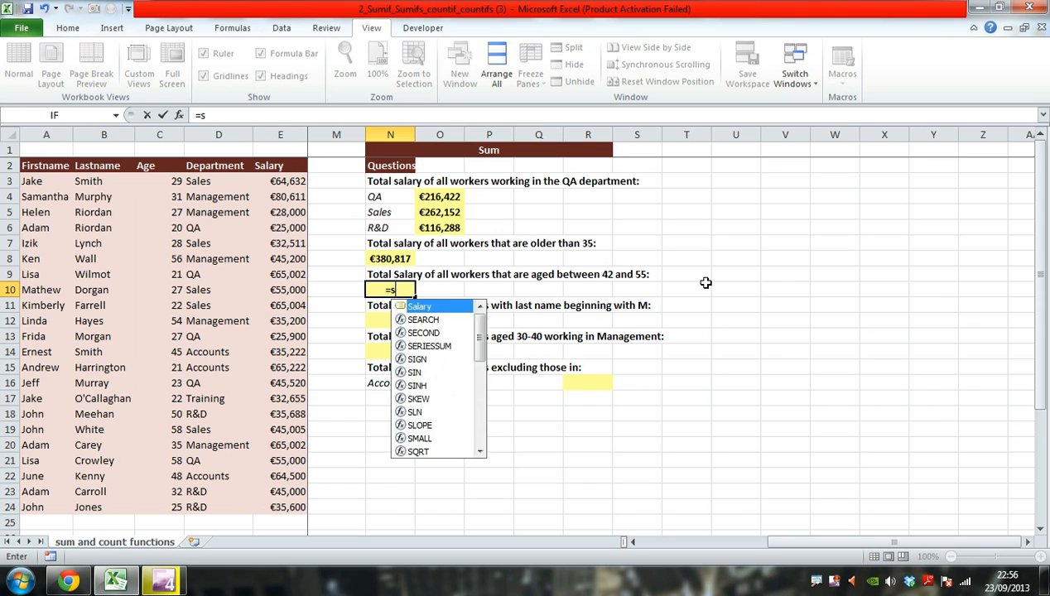
text(umifs)
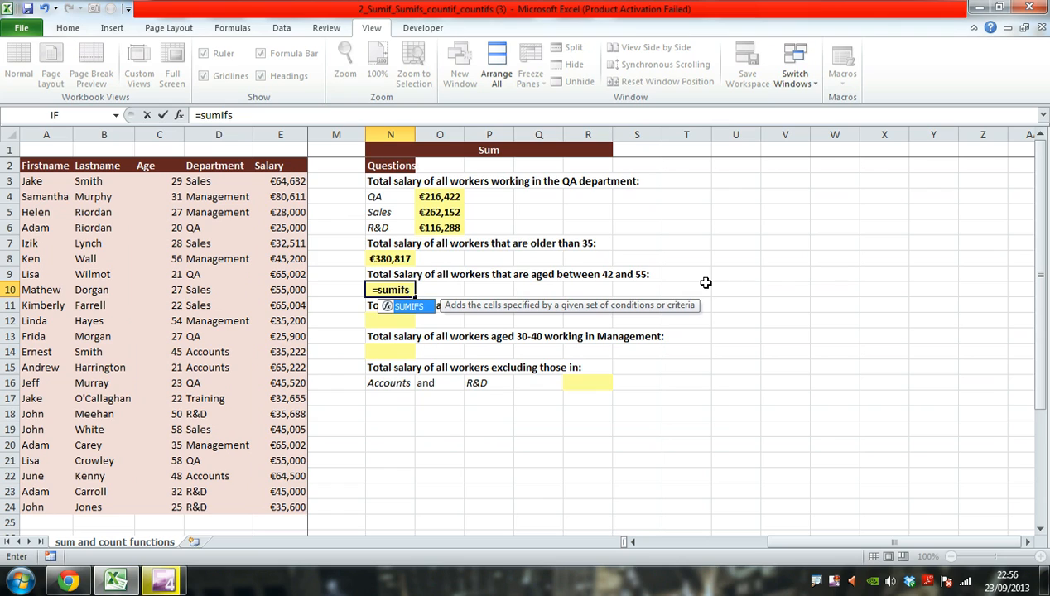
text(()
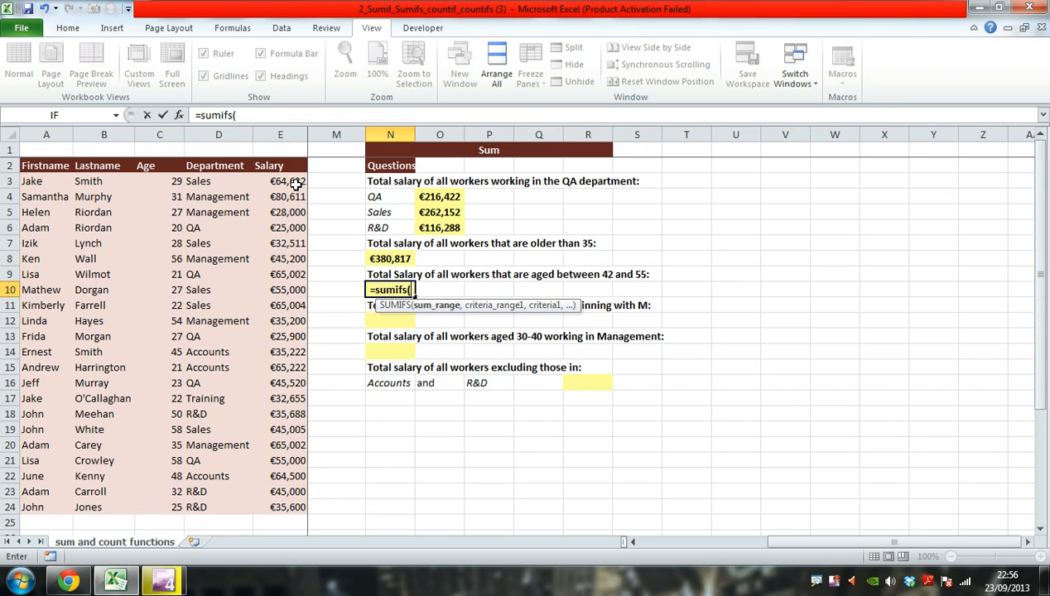
drag(299, 181, 297, 507)
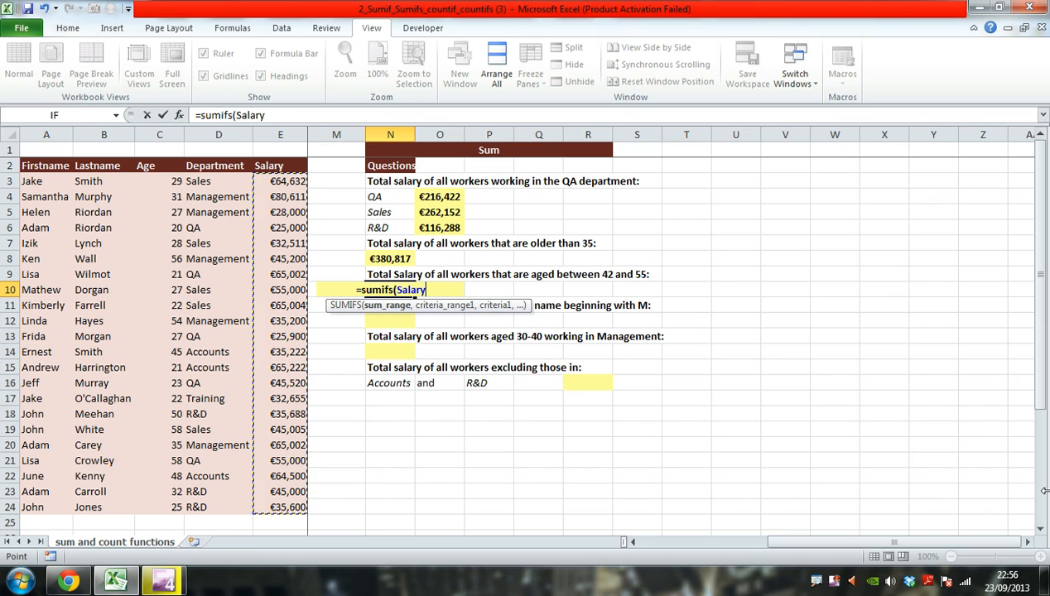
text(,)
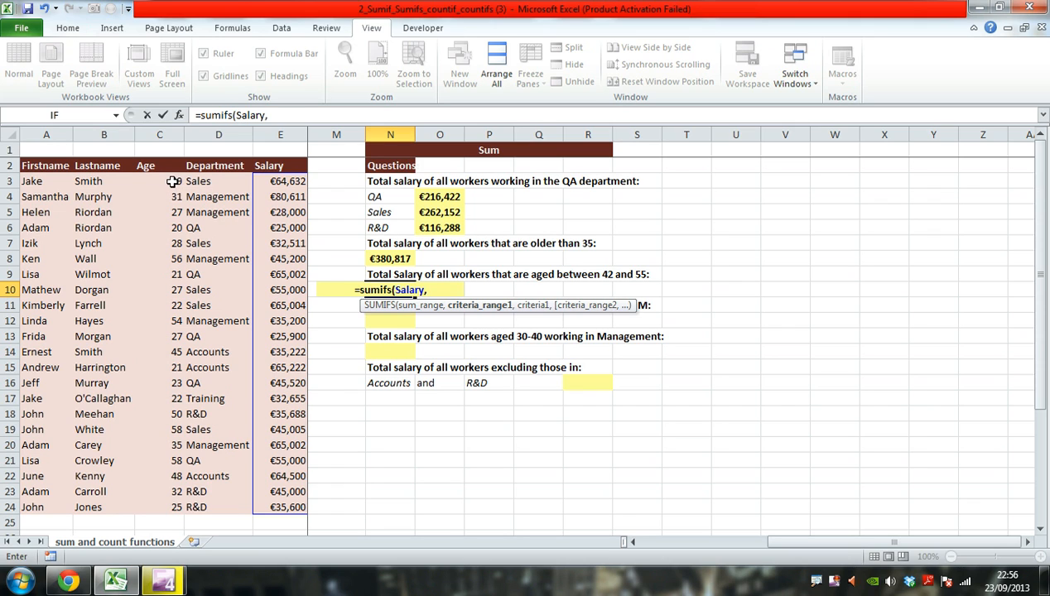
drag(172, 182, 164, 440)
drag(167, 492, 167, 504)
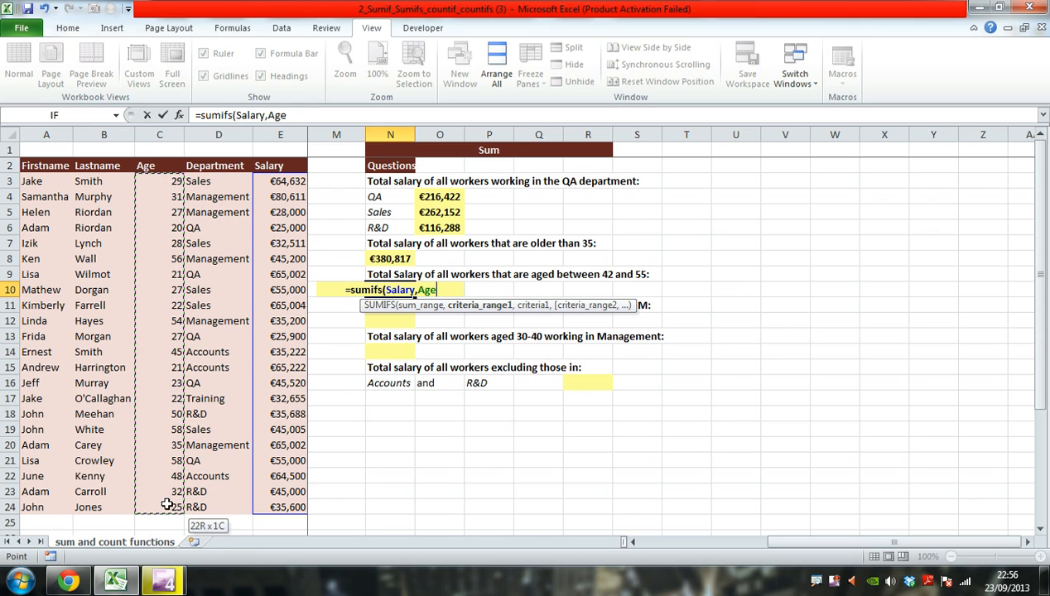
text(,")
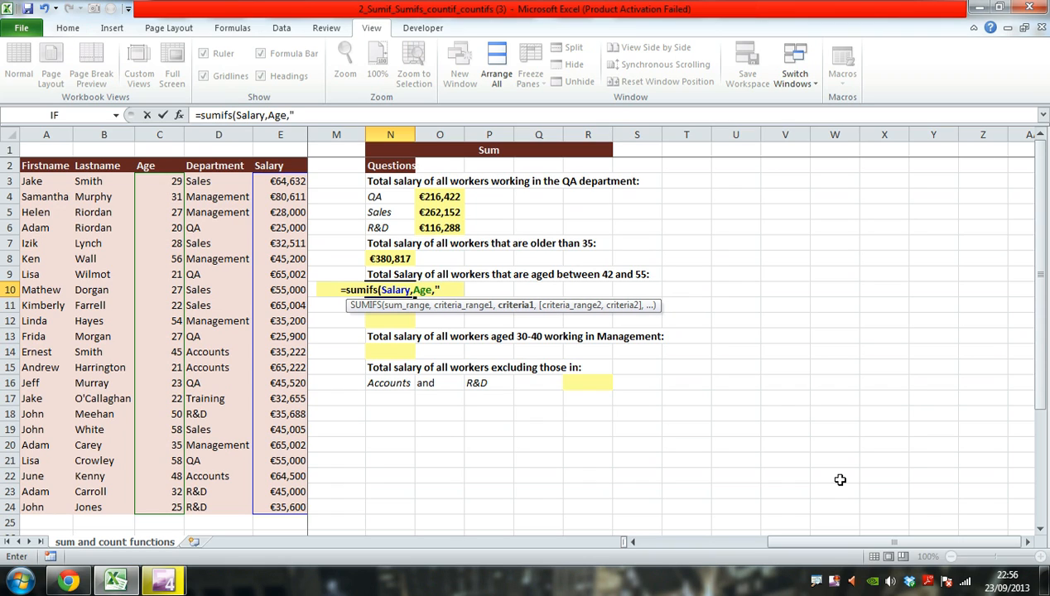
text(>=)
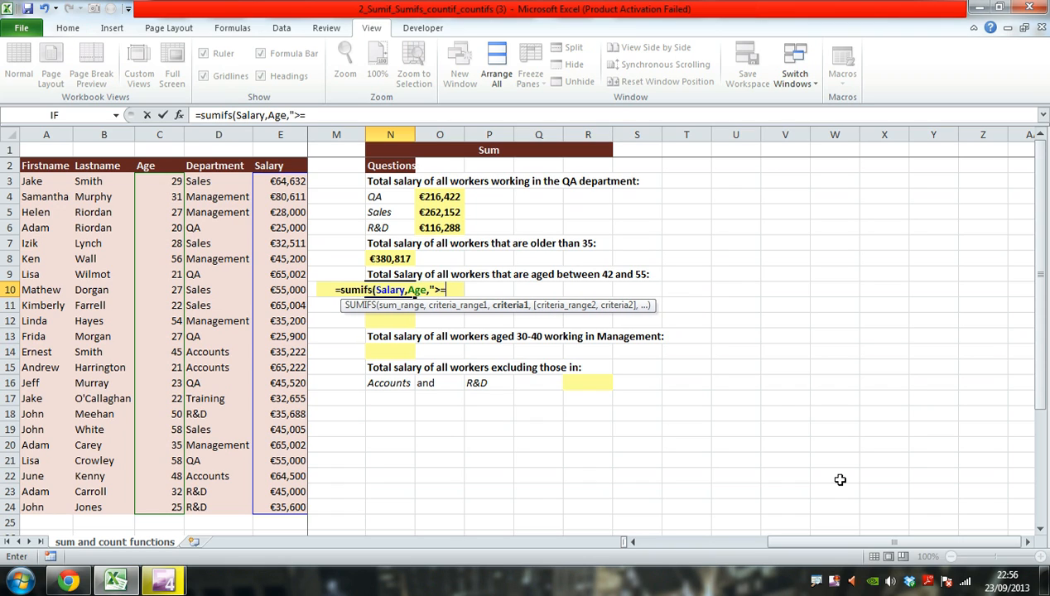
text(42)
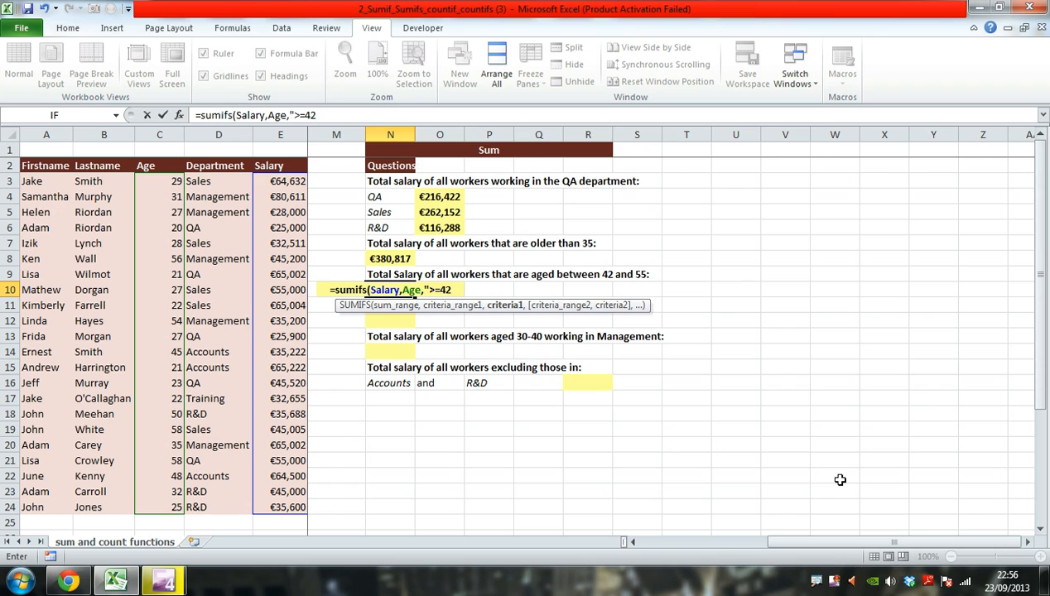
text(",)
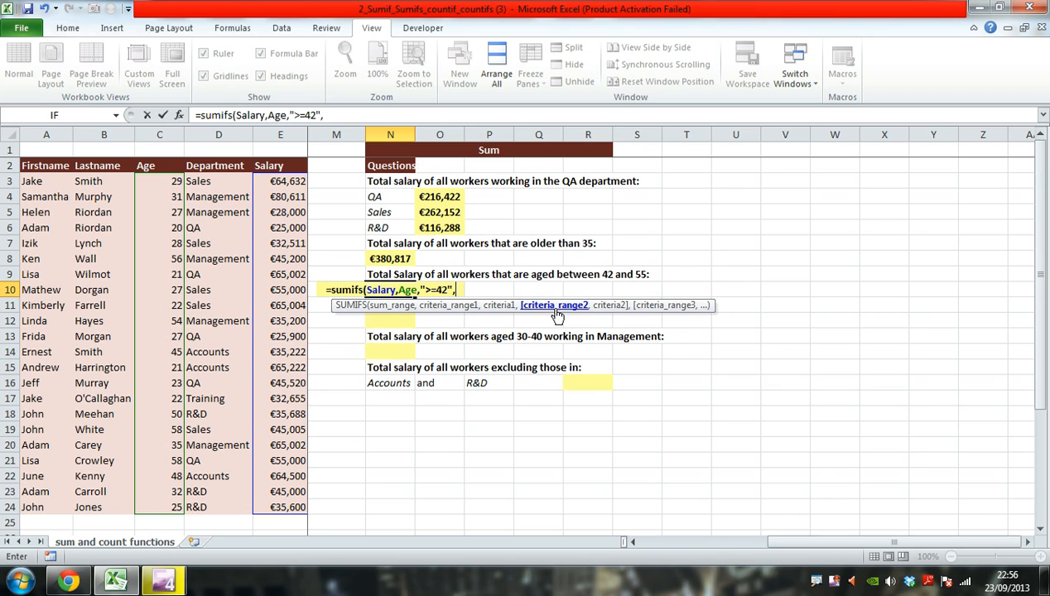
Step: Add the second criterion Age "<=55" to complete the N10 formula =SUMIFS(Salary,Age,">=42",Age,"<=55")
drag(153, 181, 153, 508)
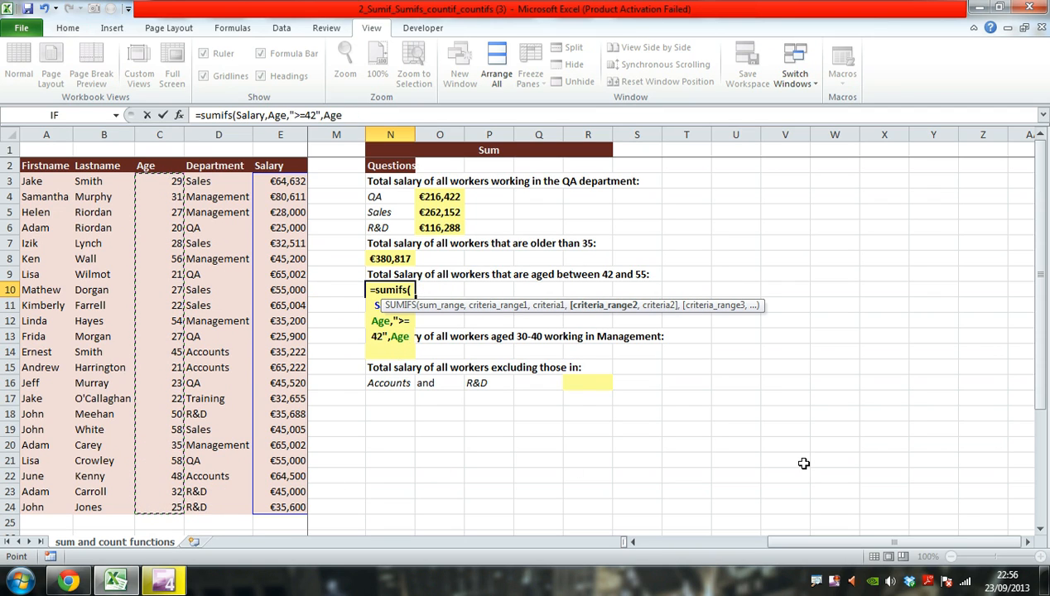
text(,)
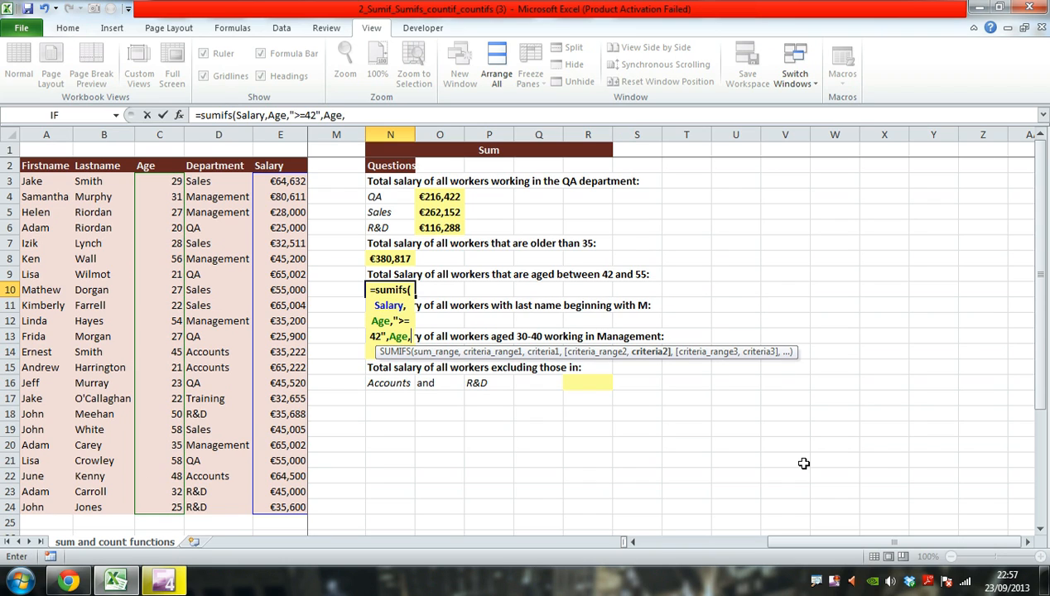
text("<=)
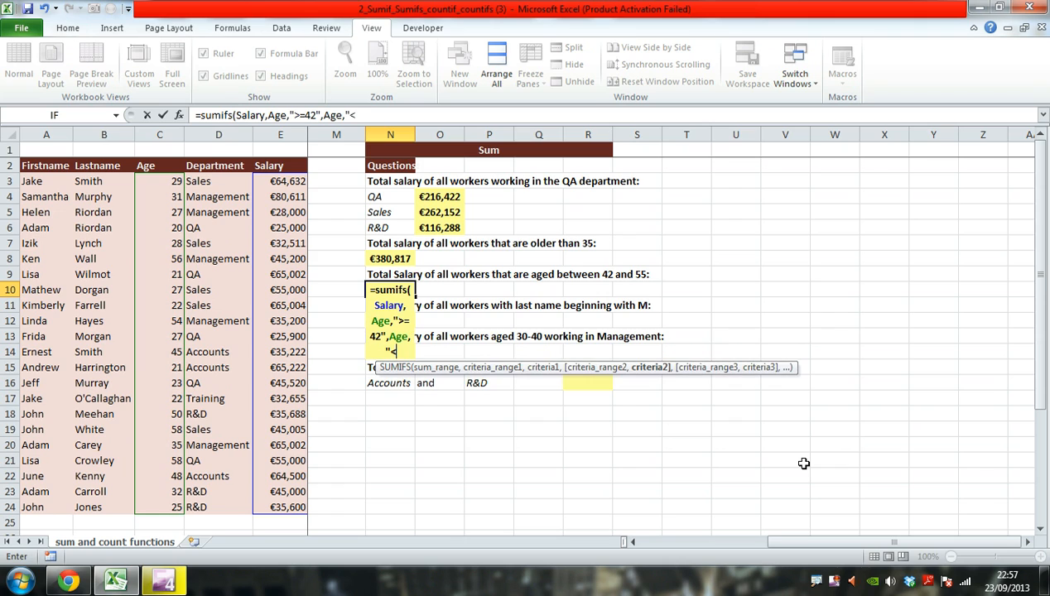
text(55"))
key(Return)
key(Up)
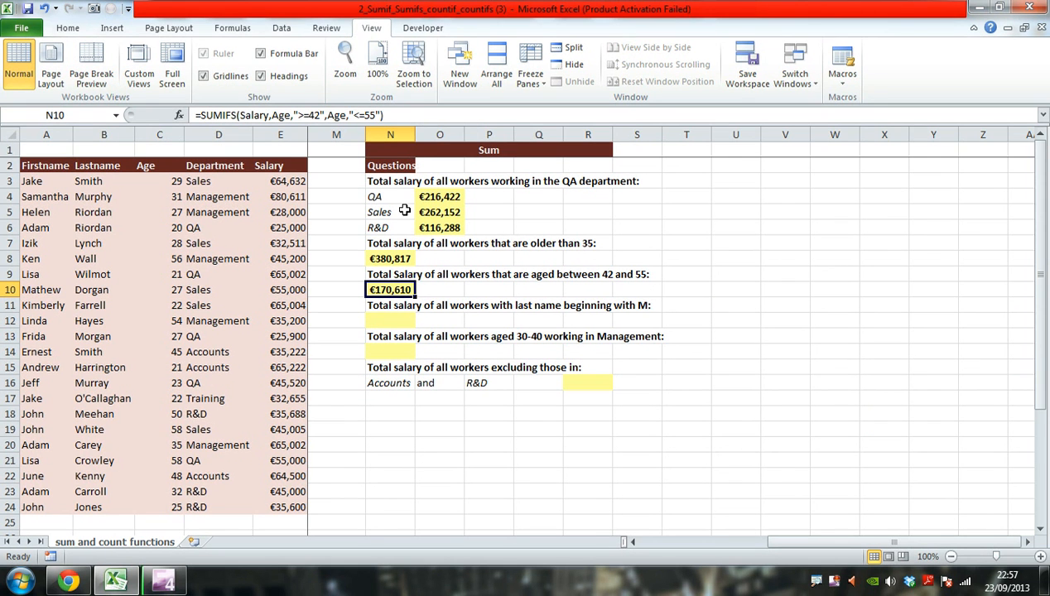
Step: Total the salaries of workers whose last name begins with M in cell N12 with =SUMIF(Lastname,"M*",Salary)
click(398, 309)
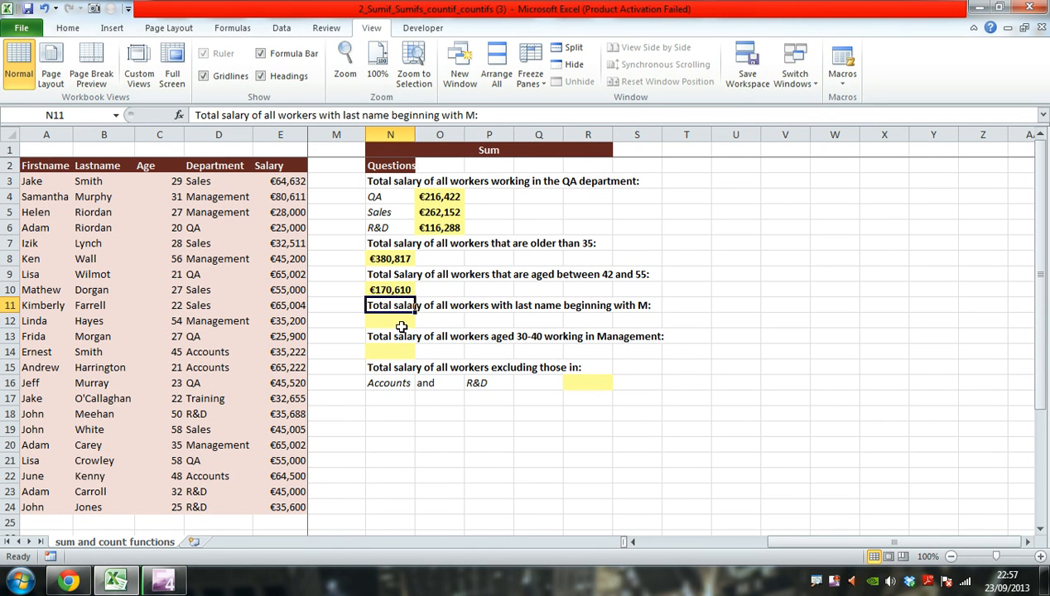
click(398, 323)
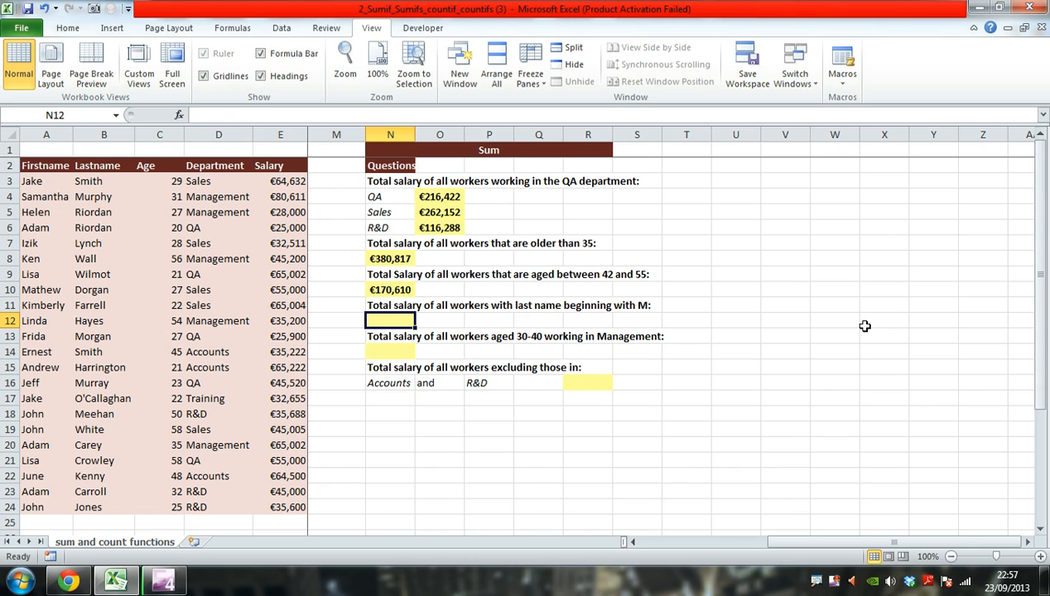
text(=)
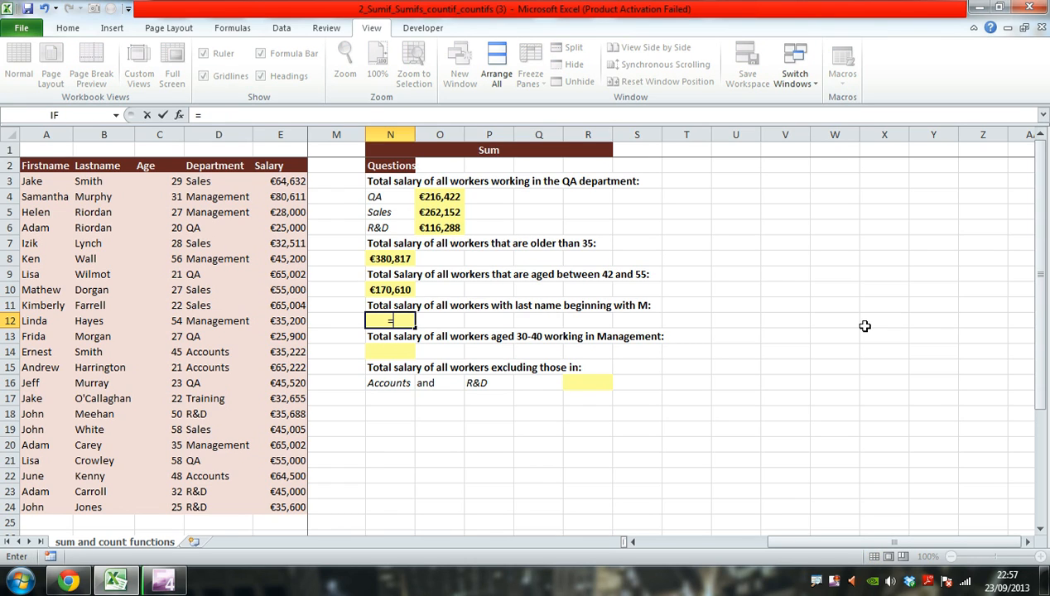
text(sumif)
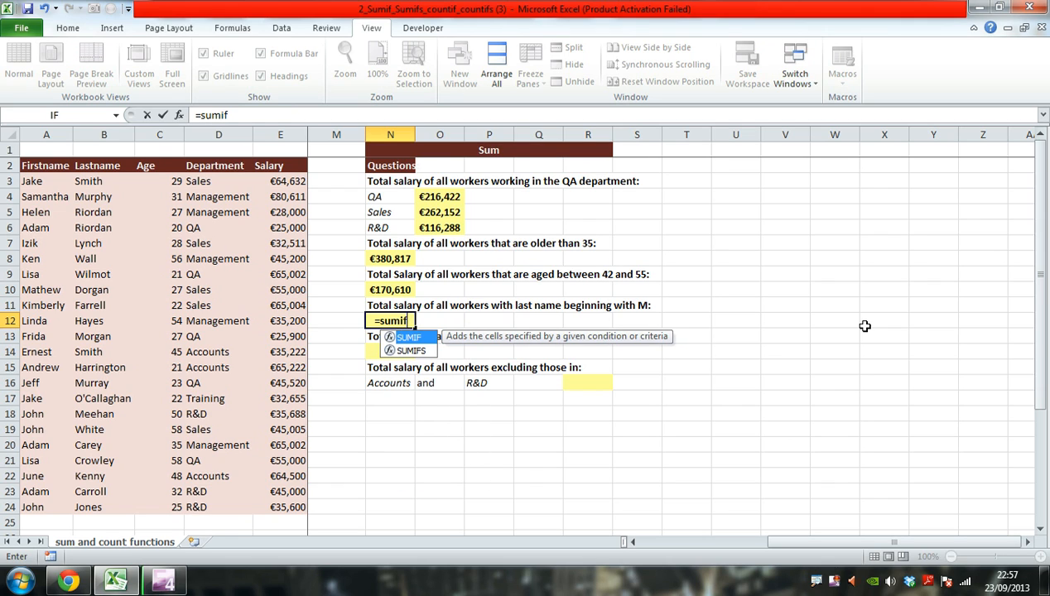
text(()
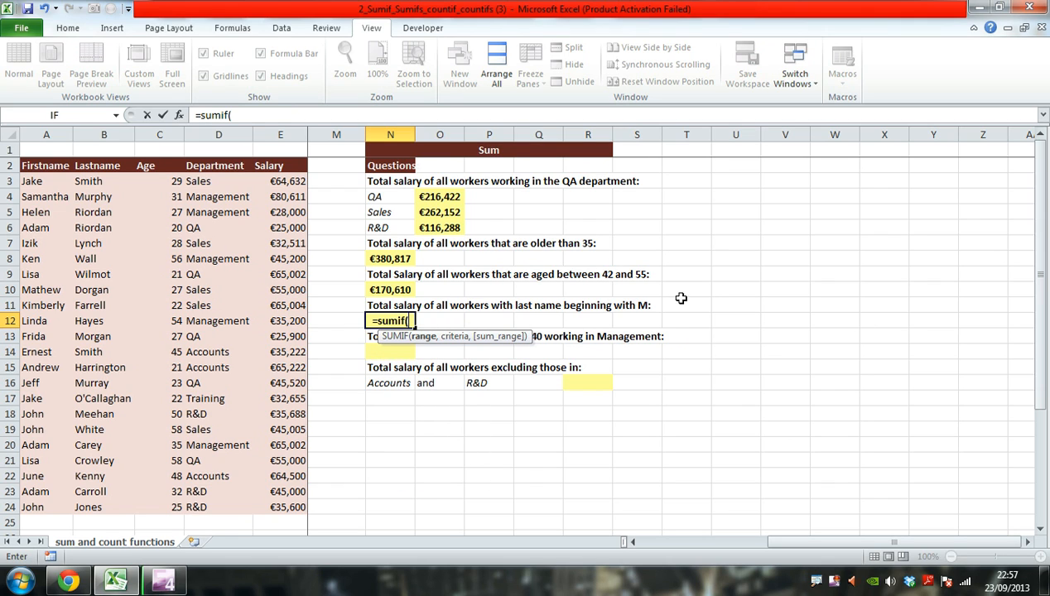
drag(83, 181, 77, 508)
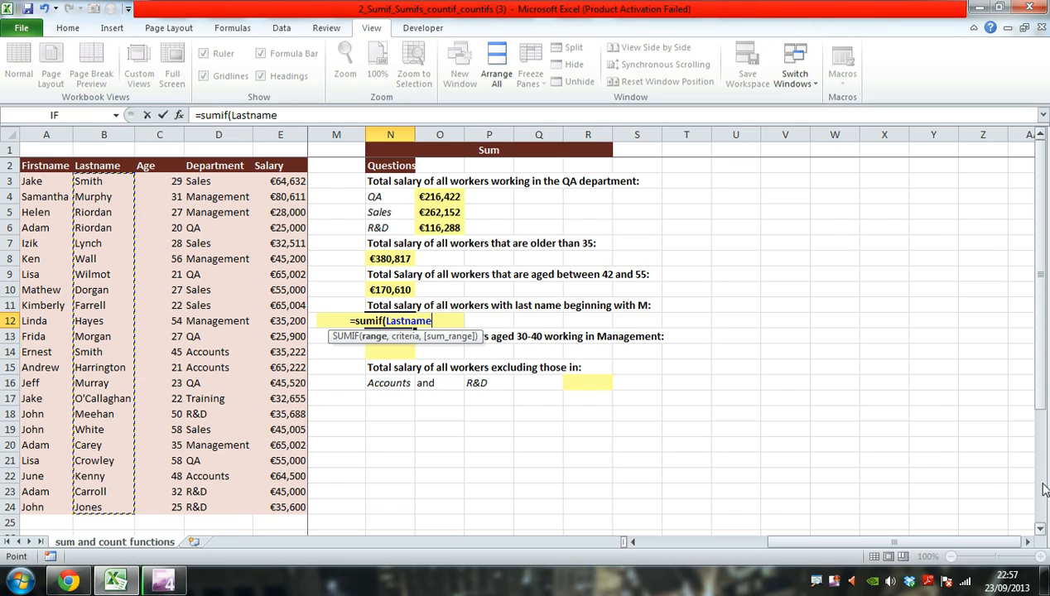
text(,)
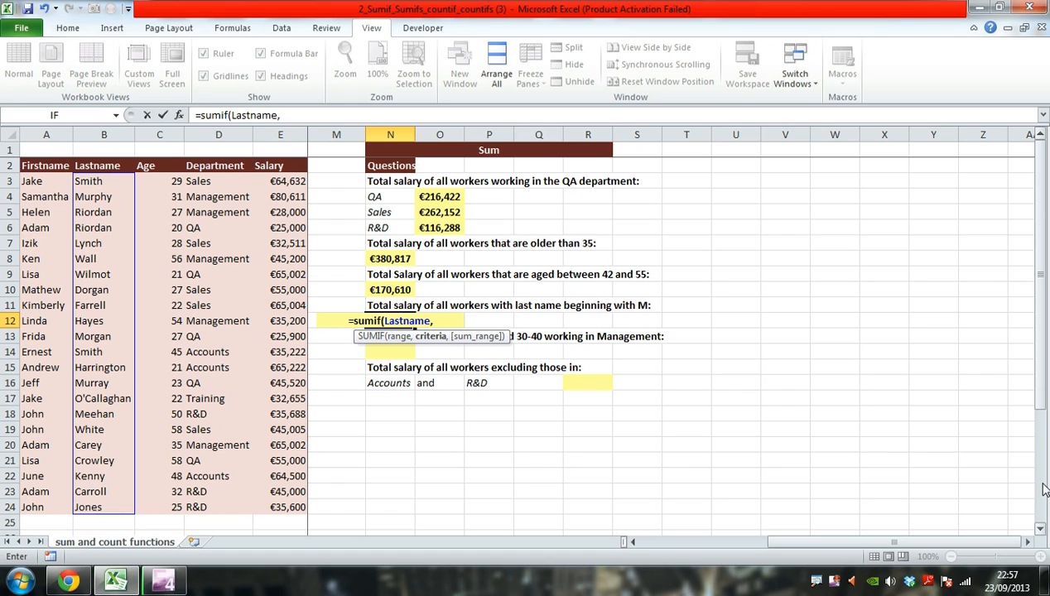
text("M)
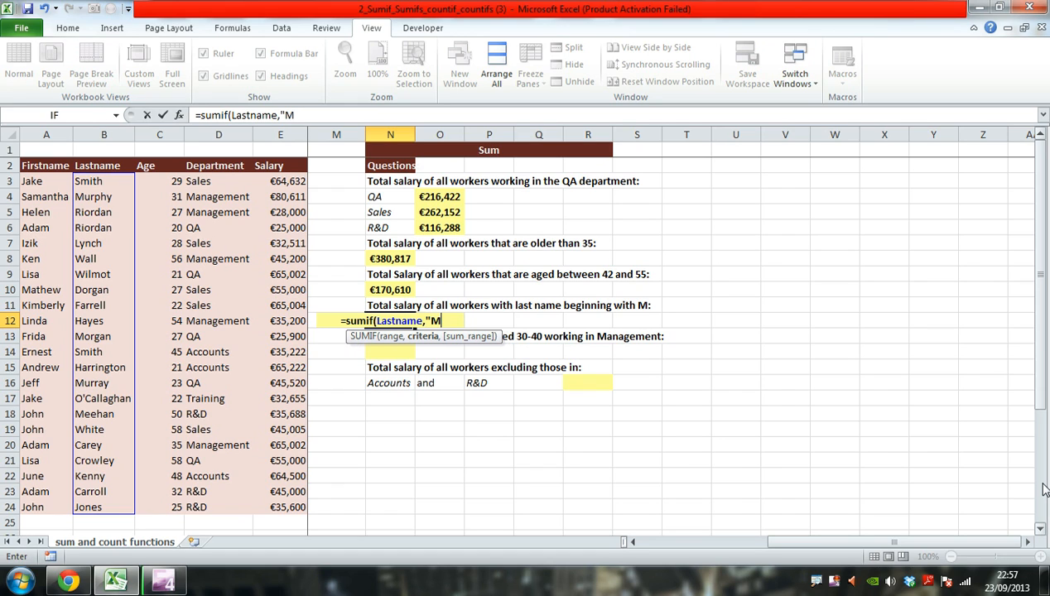
text(*",)
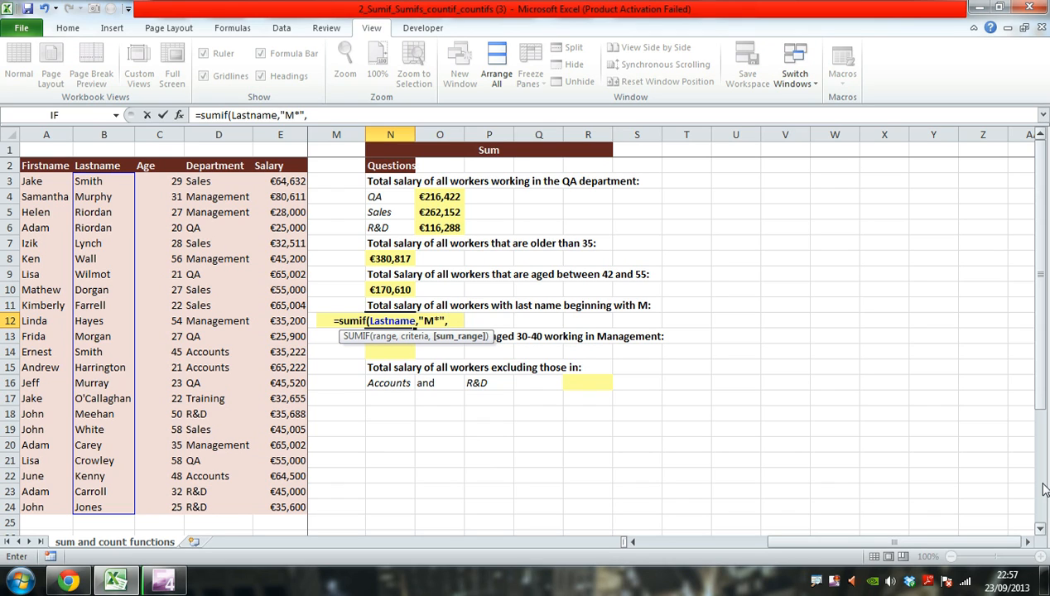
click(292, 183)
drag(292, 183, 294, 505)
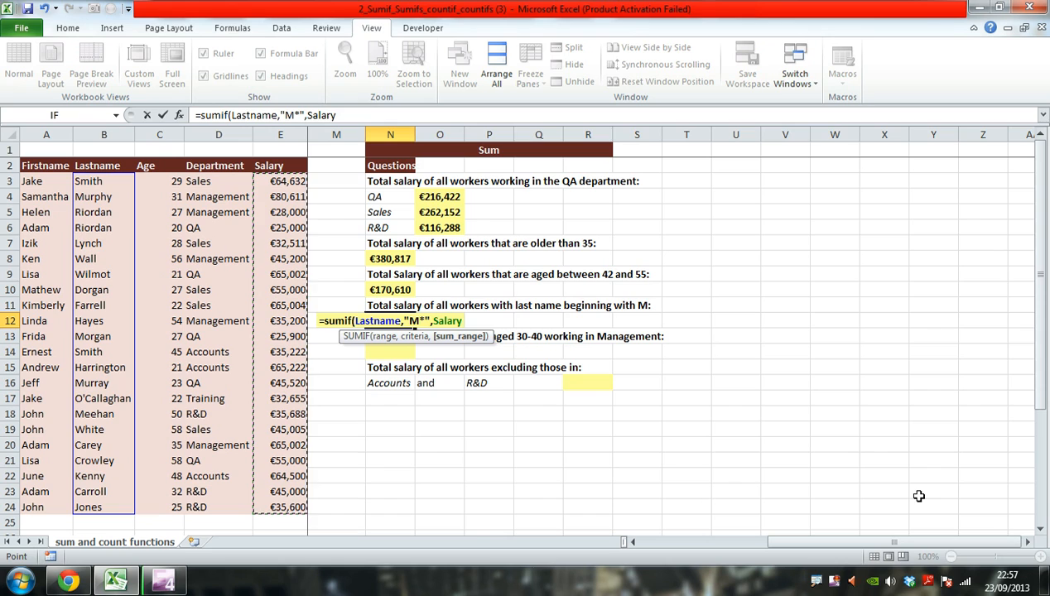
text())
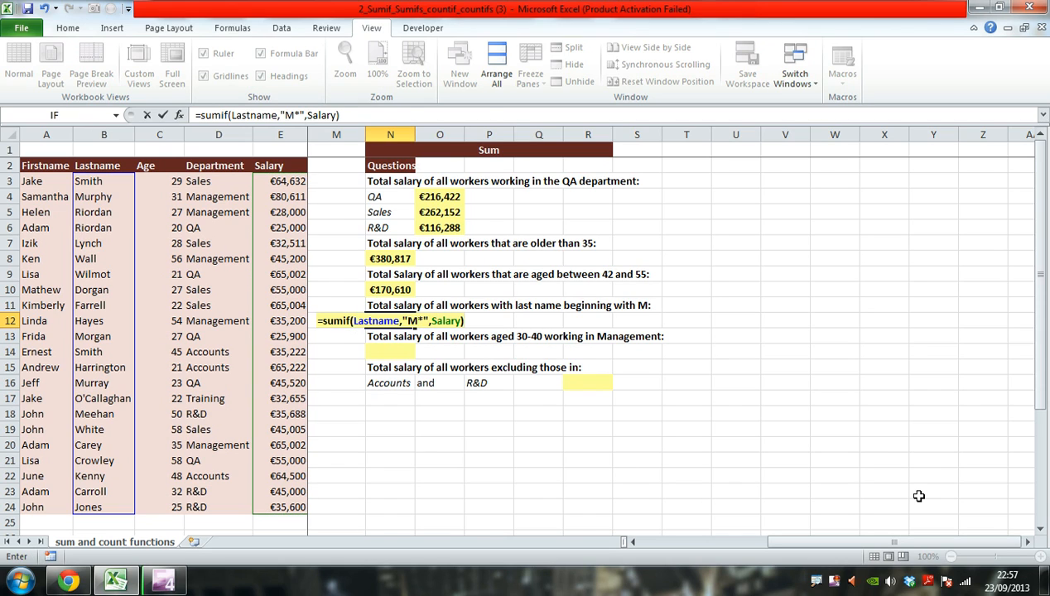
key(Return)
key(Up)
key(Down)
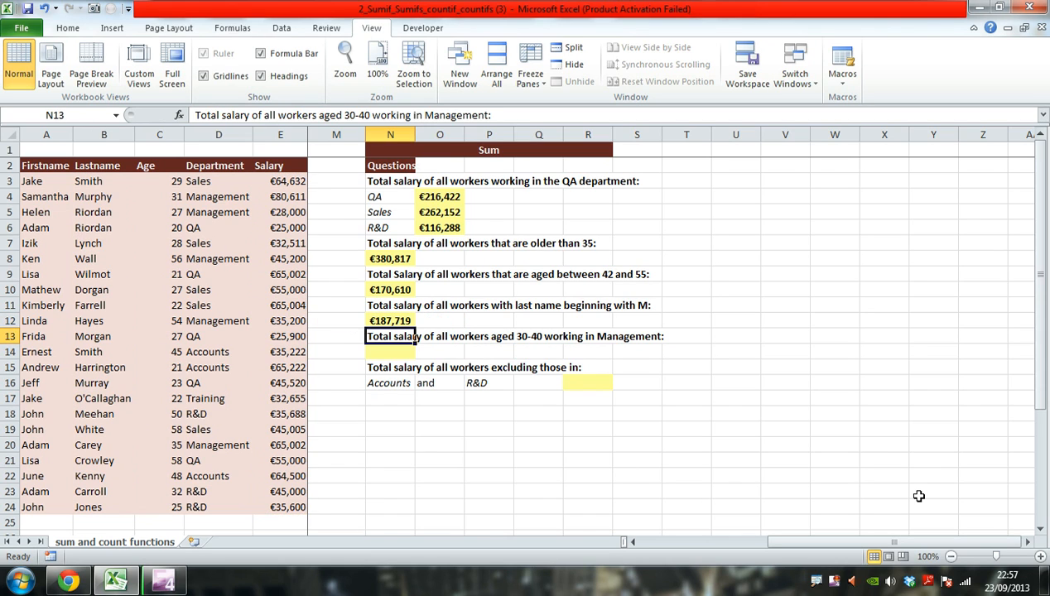
key(Up)
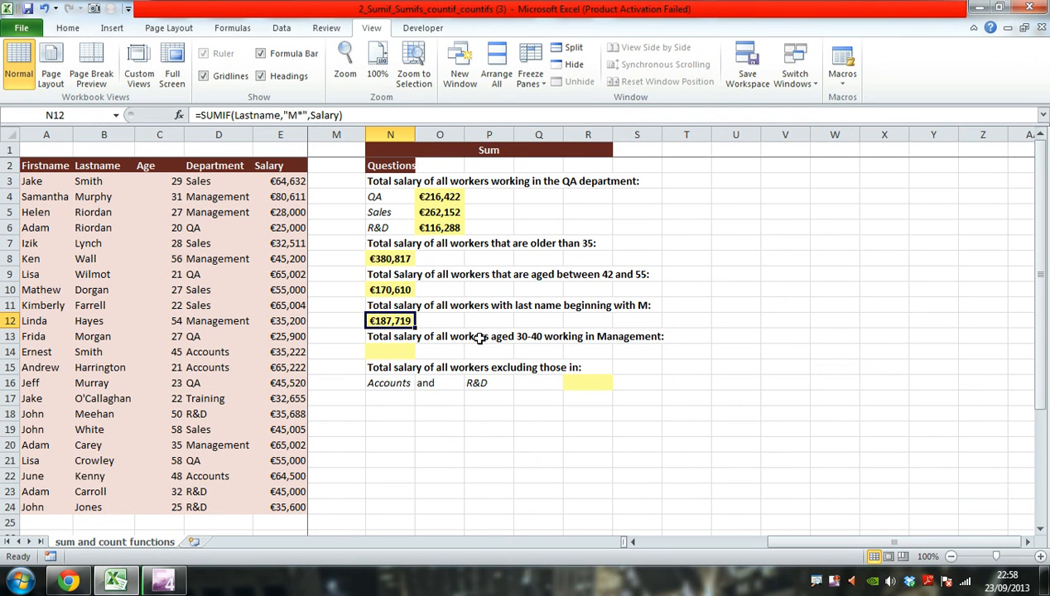
Step: Begin a SUMIFS formula in cell N14 that sums Salary with the first criterion Age ">=30"
click(402, 347)
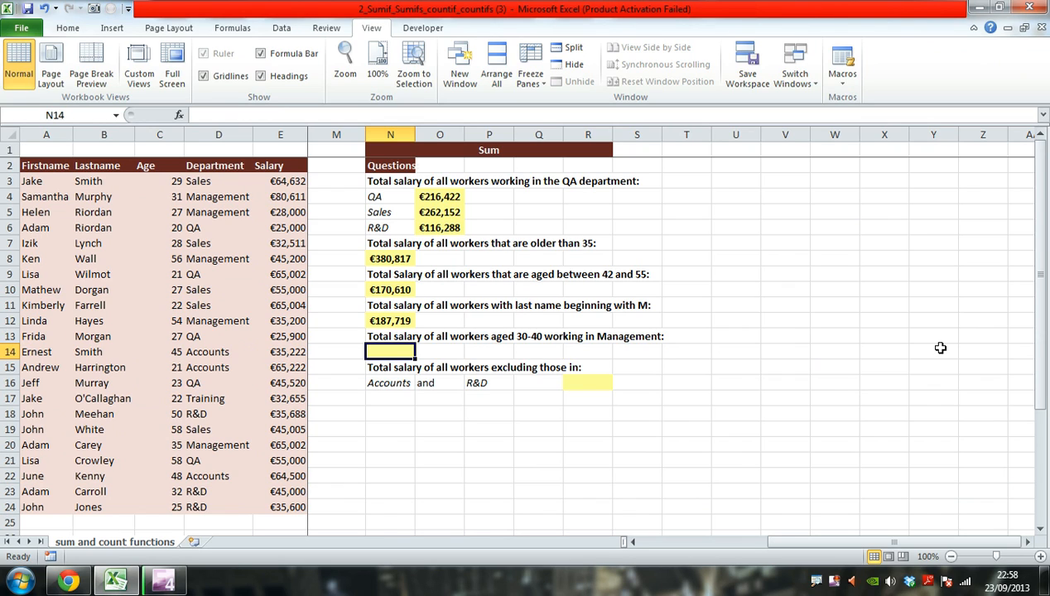
text(=su)
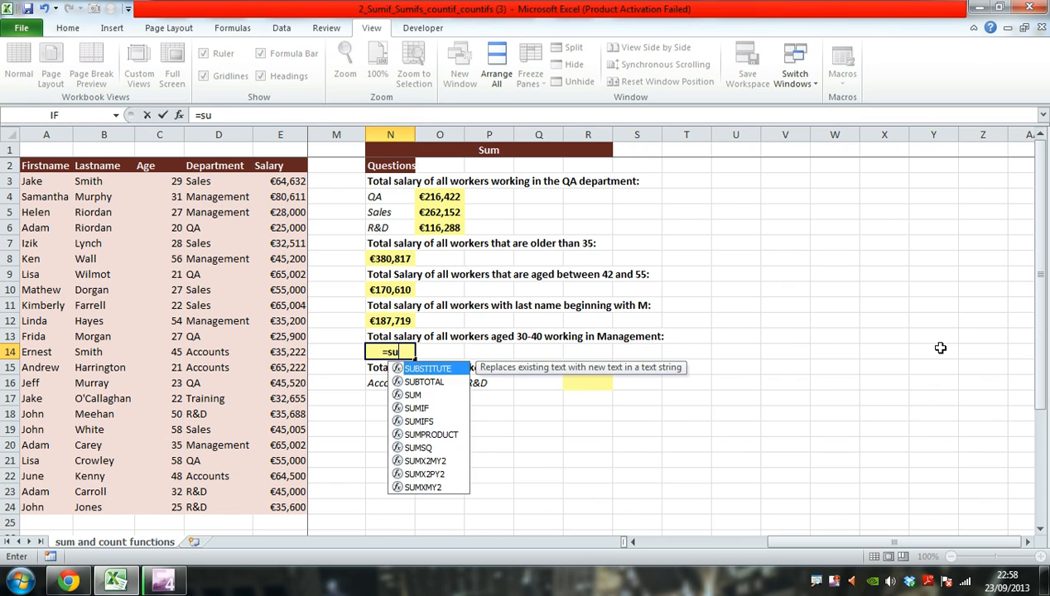
text(mifs()
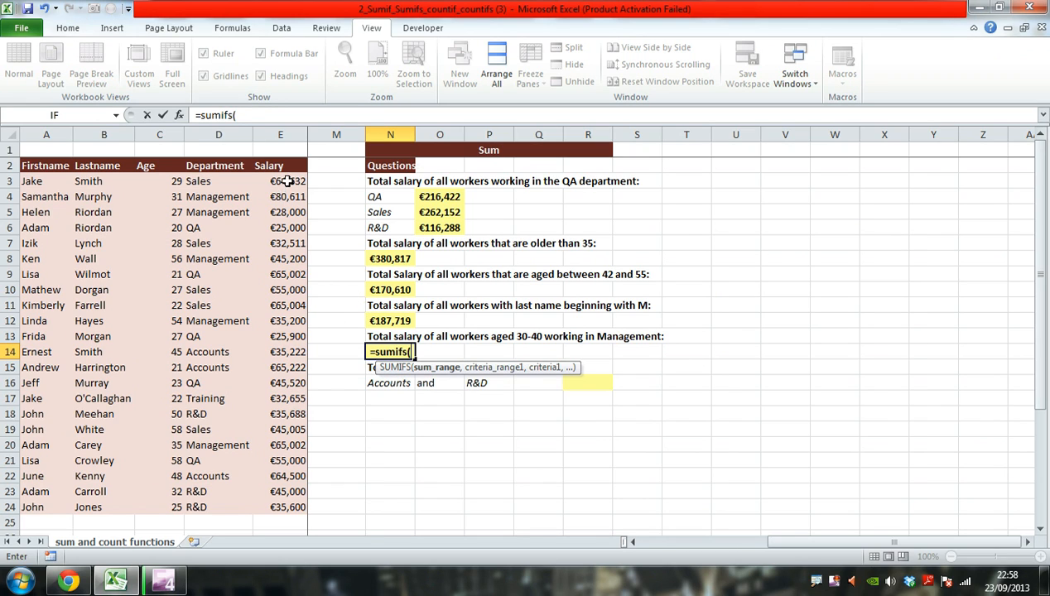
drag(282, 180, 282, 507)
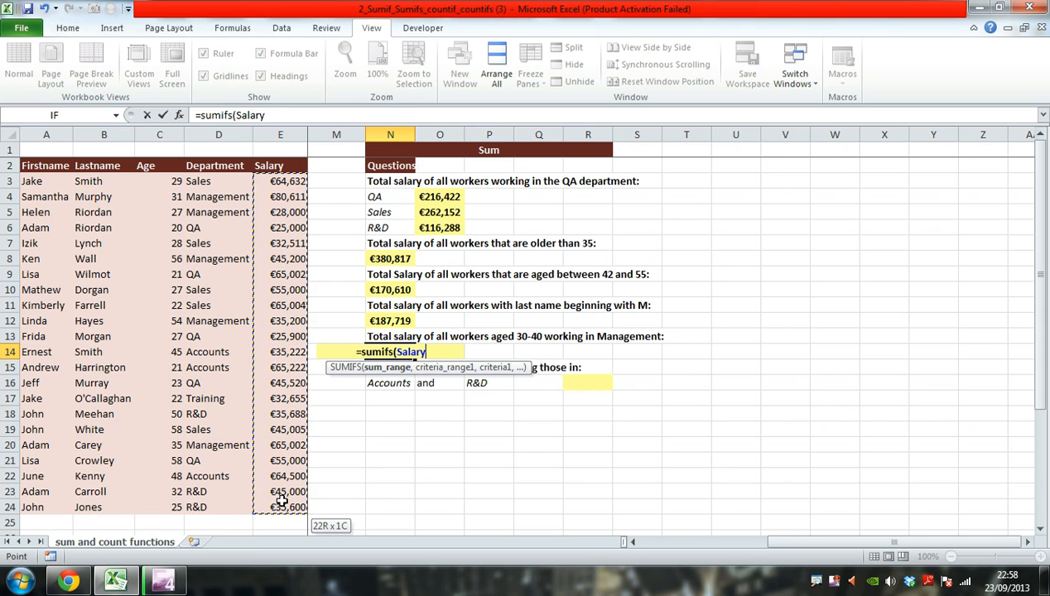
text(,)
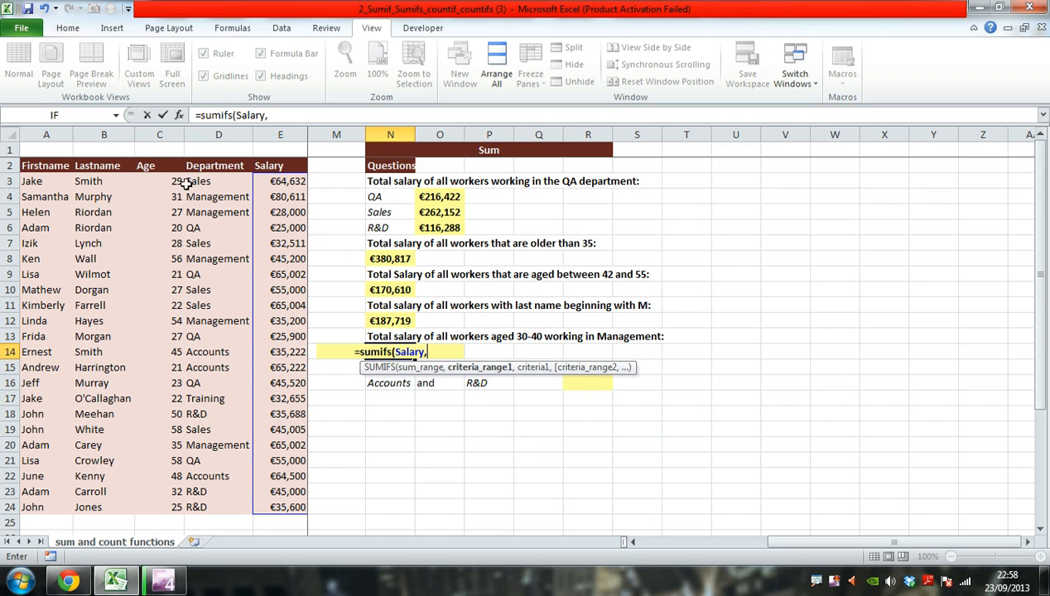
drag(177, 181, 171, 504)
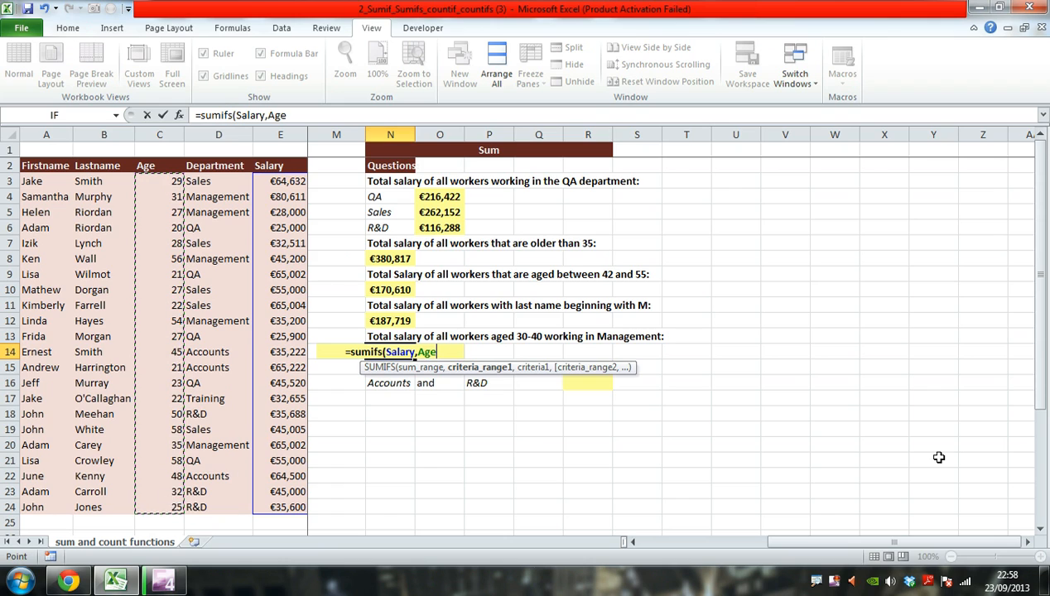
text(,")
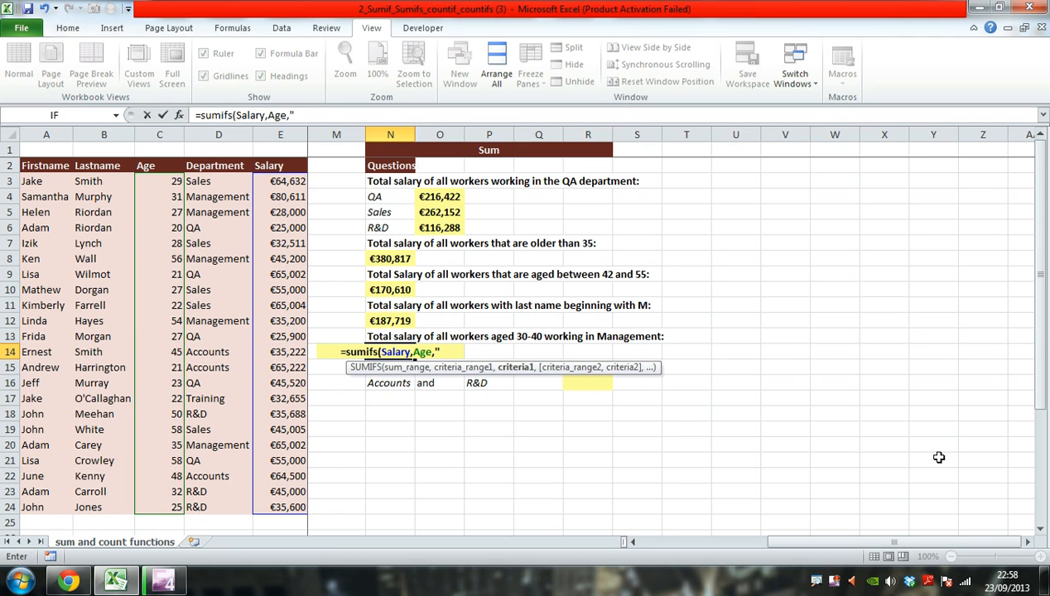
text(>)
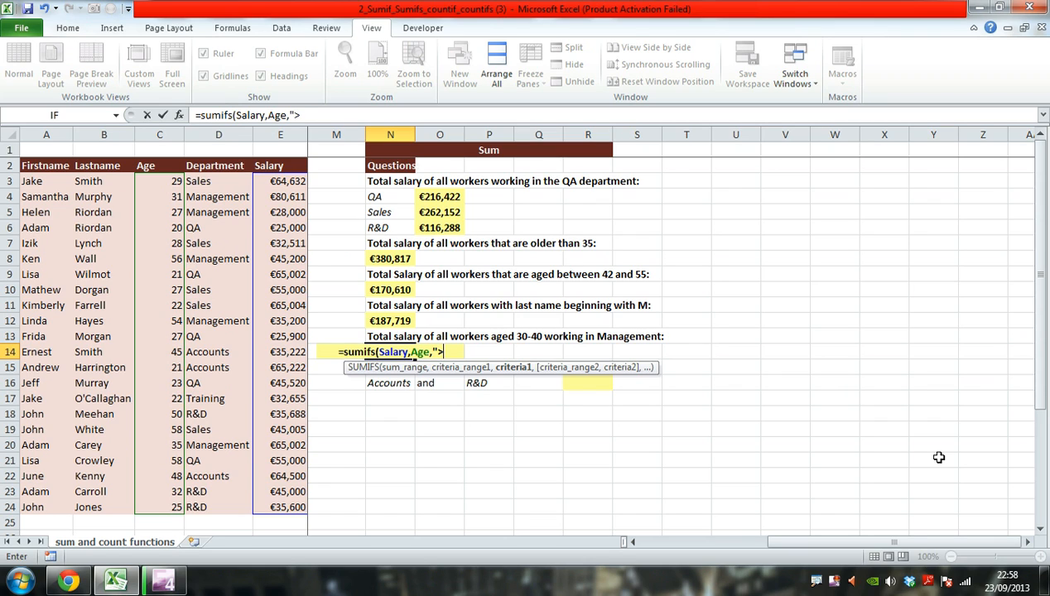
text(=30")
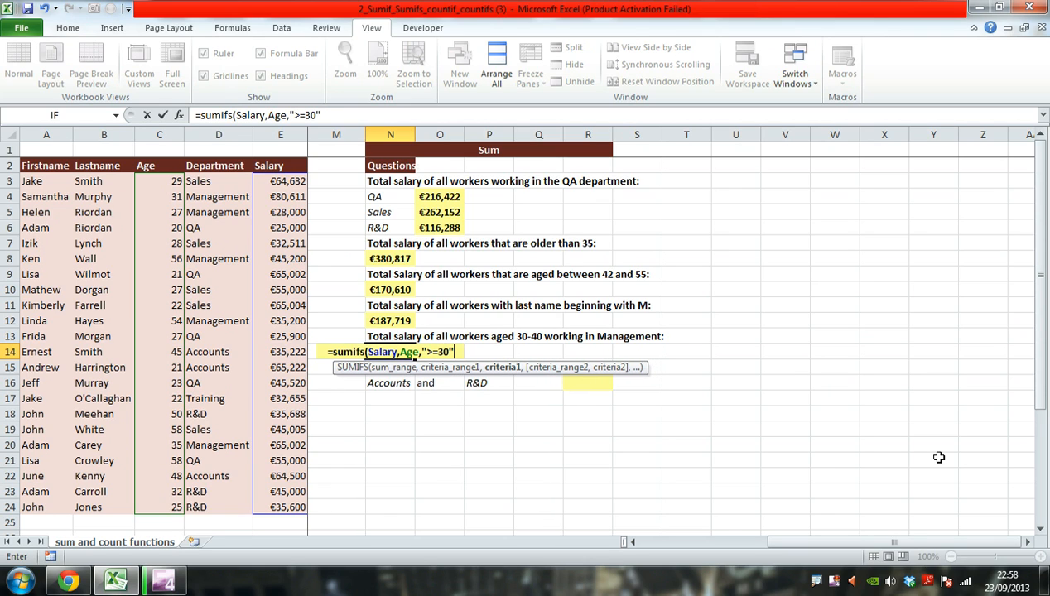
Step: Add the second criterion Age "<=40" to the SUMIFS formula in N14
text(,)
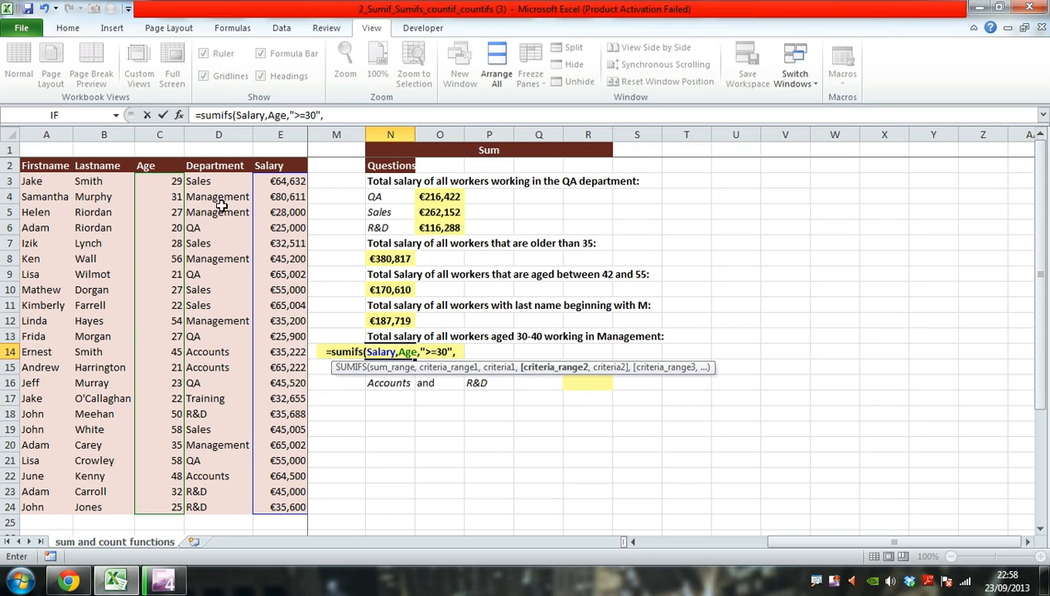
drag(174, 182, 168, 509)
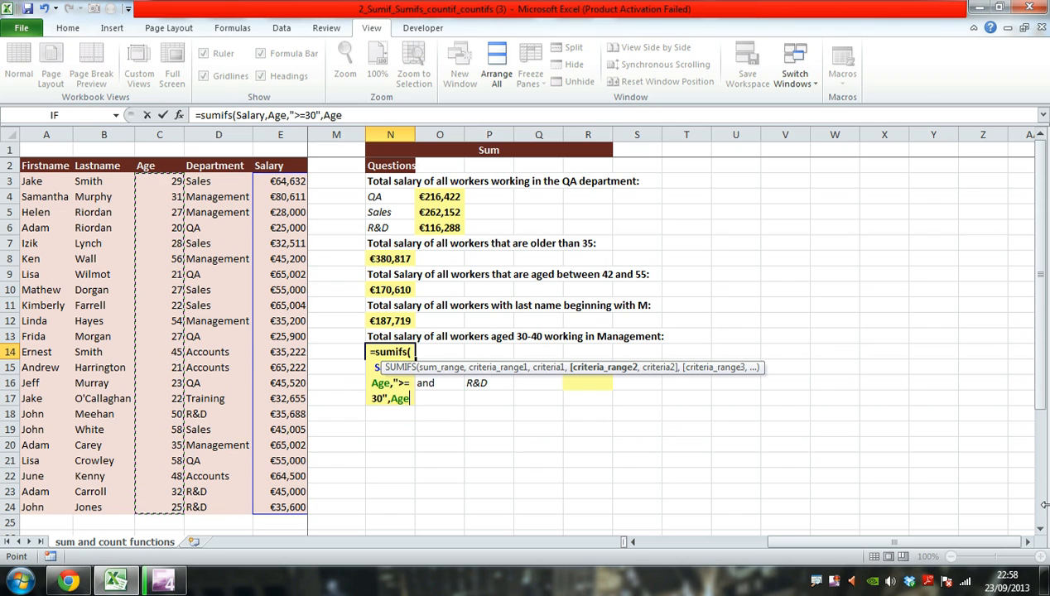
text(,)
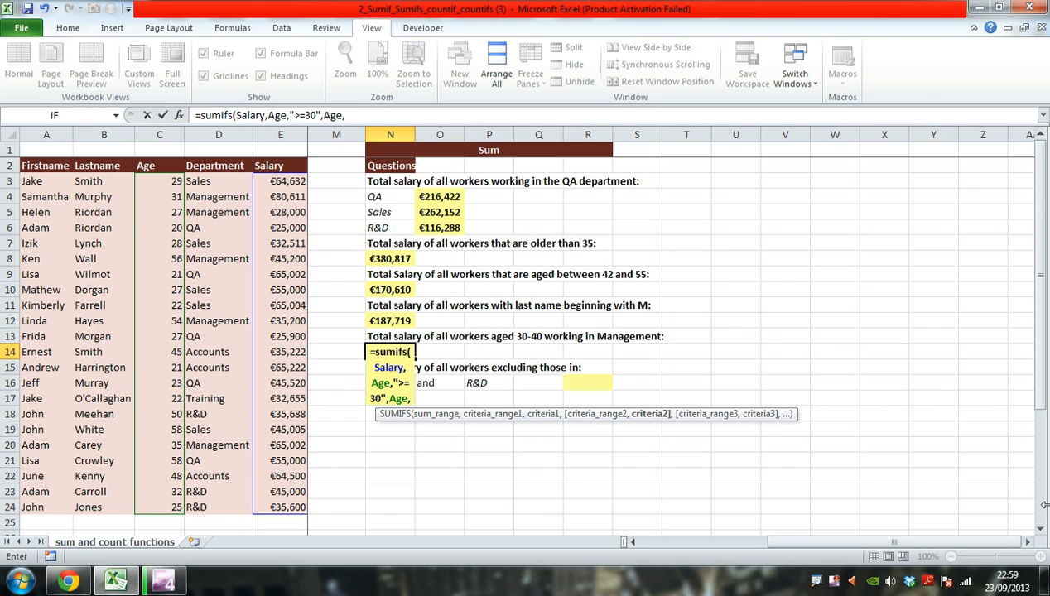
text("<)
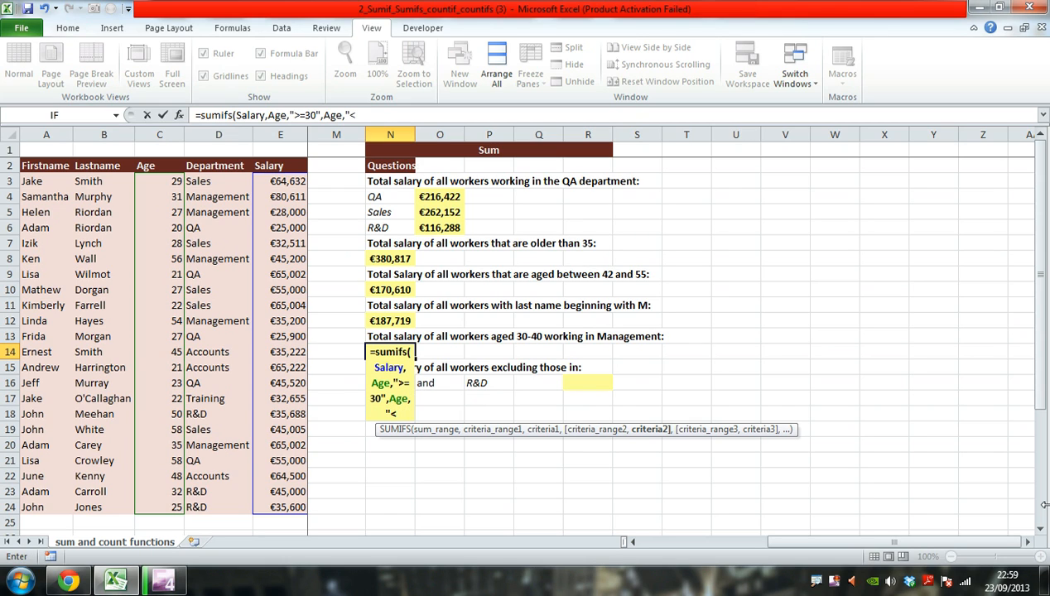
text(=40",)
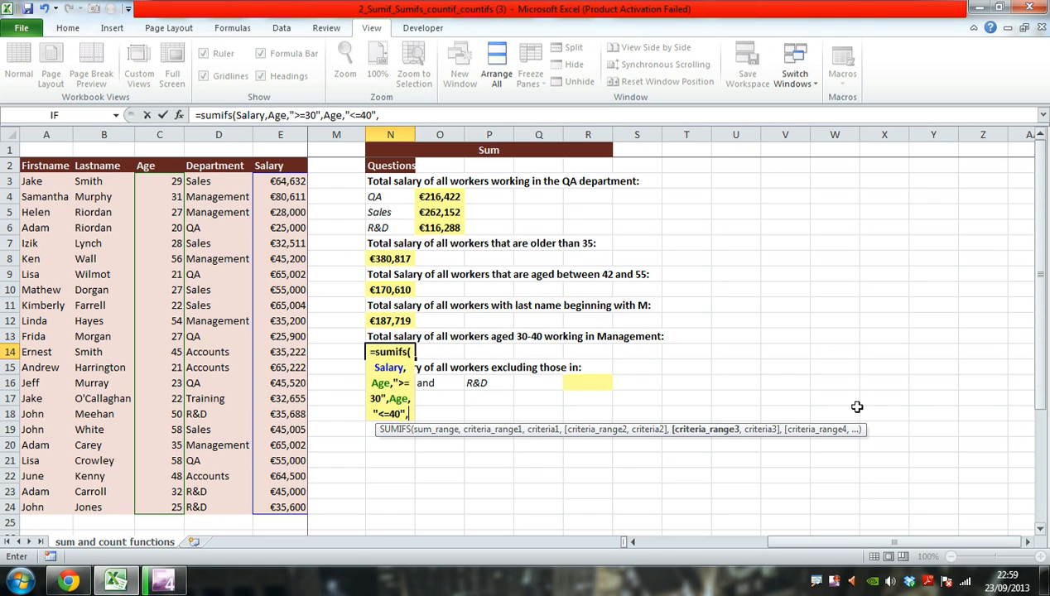
Step: Complete the N14 formula with the third criterion Department "Management" and reselect the cell to review it
drag(204, 181, 211, 507)
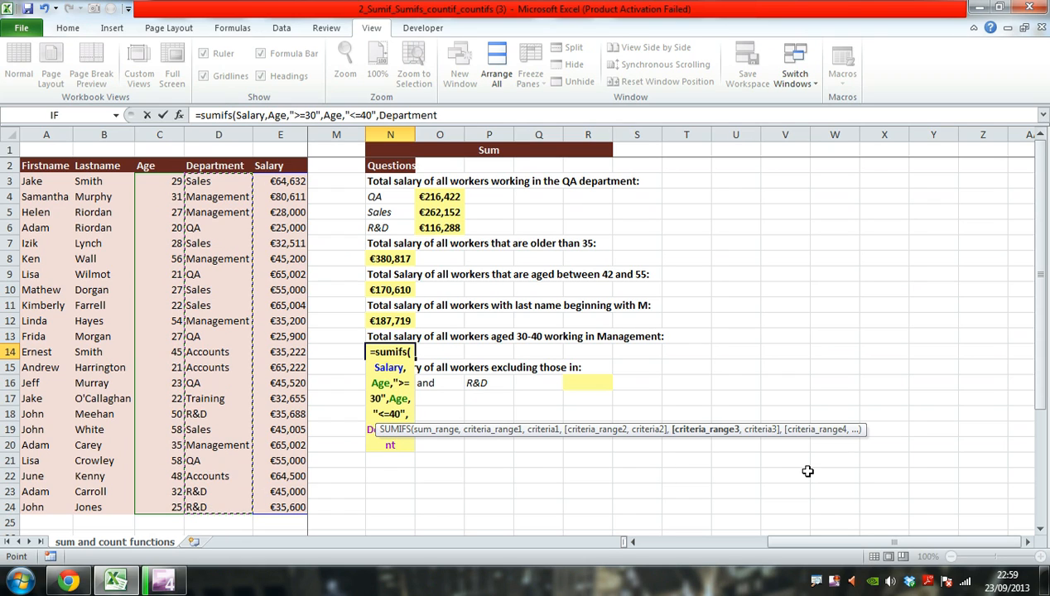
text(,)
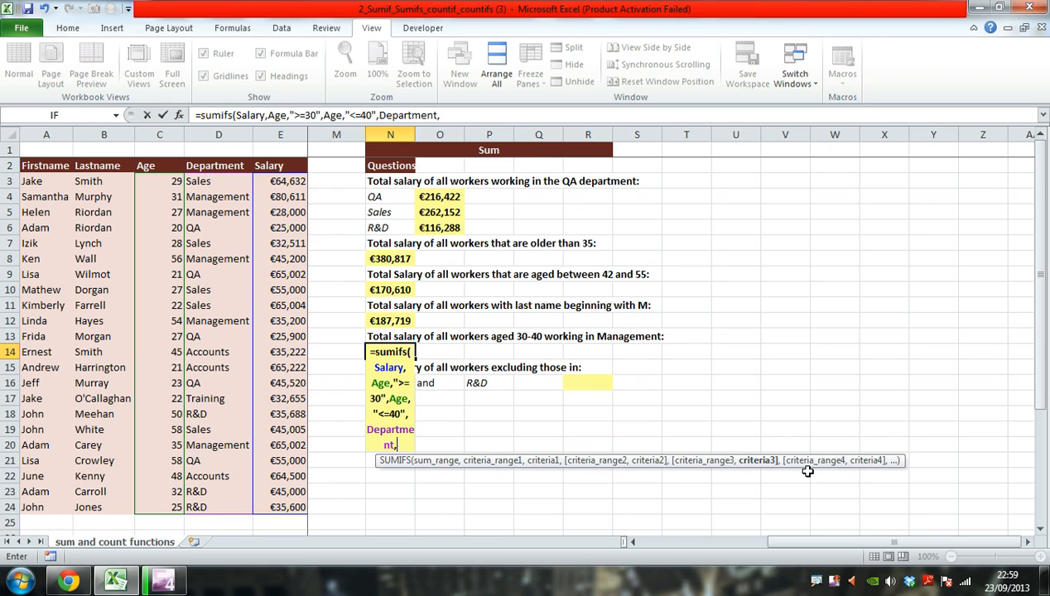
text("Management)
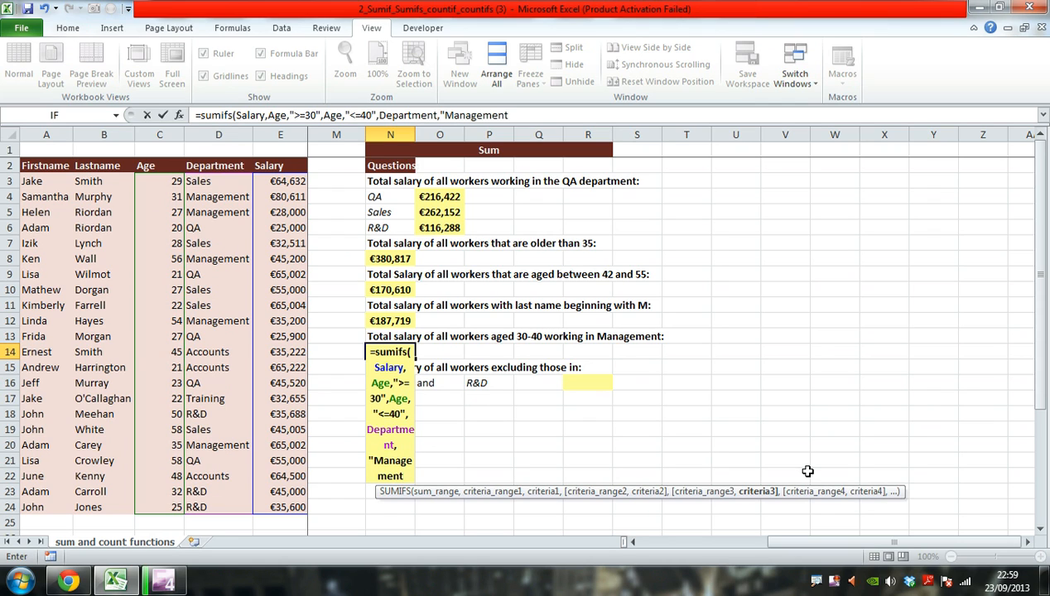
text("))
key(Return)
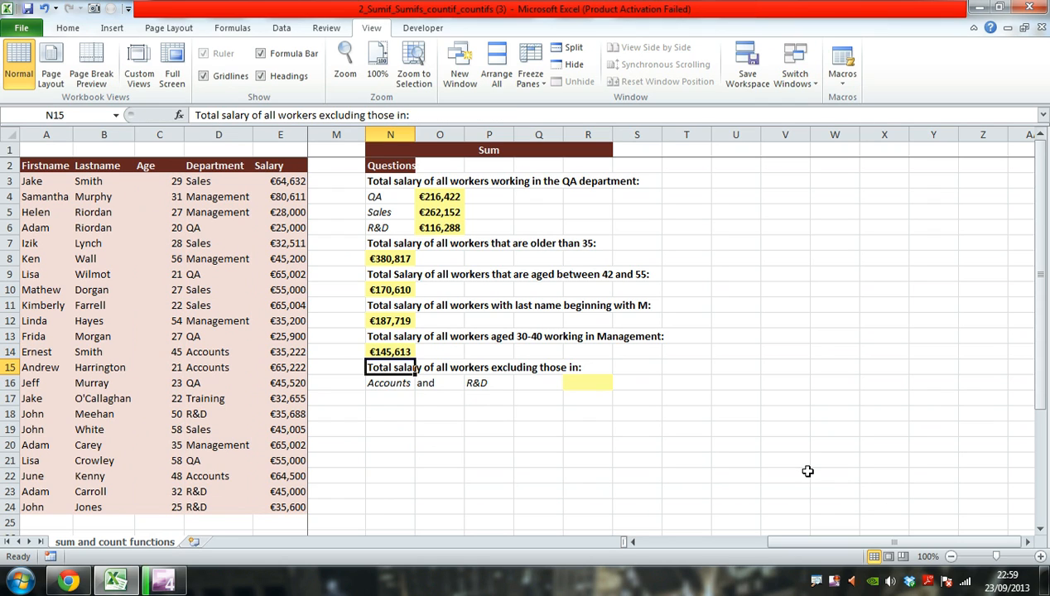
key(Up)
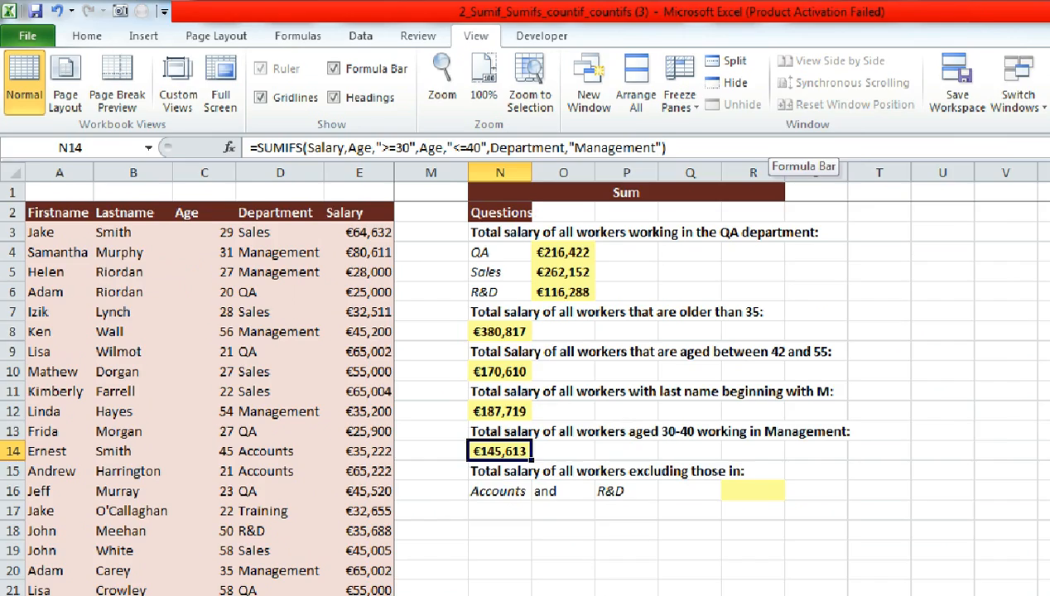
Step: Begin a SUMIFS formula in cell R16 for the excluded-departments question, with Salary as the sum range
key(Return)
key(Return)
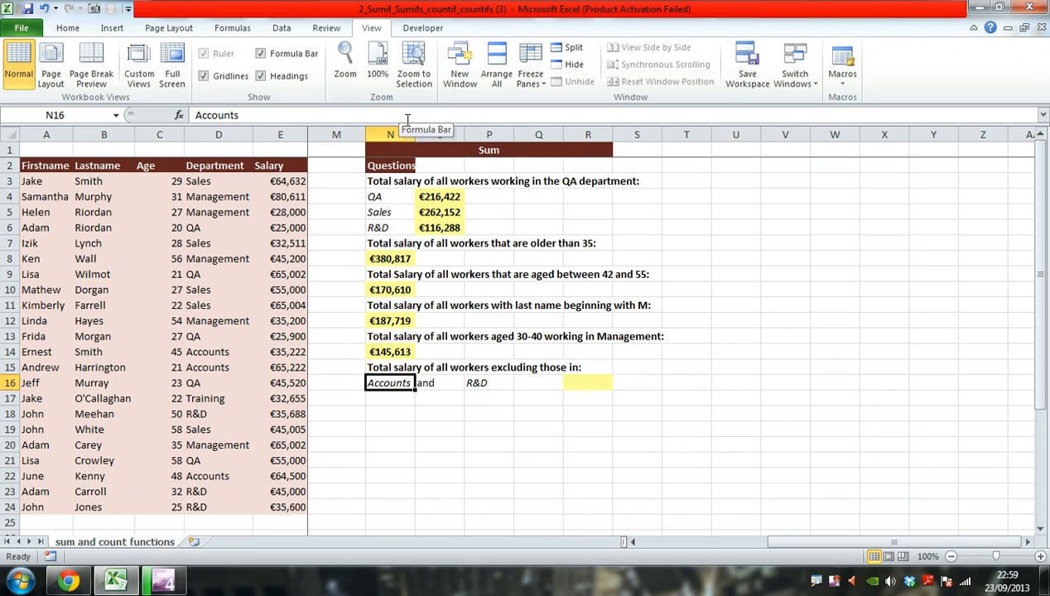
key(Right)
key(Right)
key(Right)
key(Right)
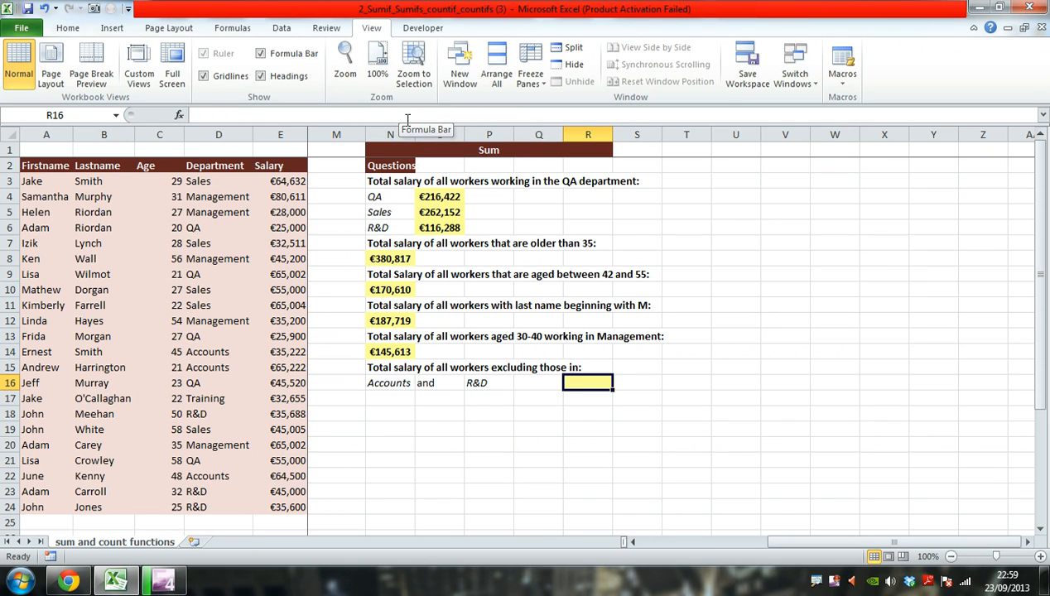
text(=)
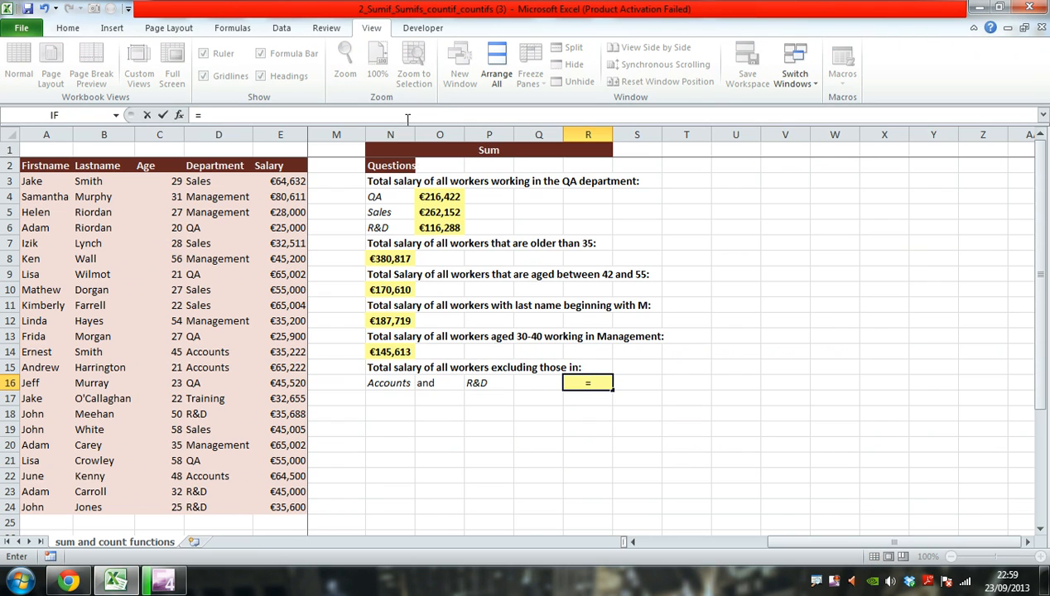
text(sumifs()
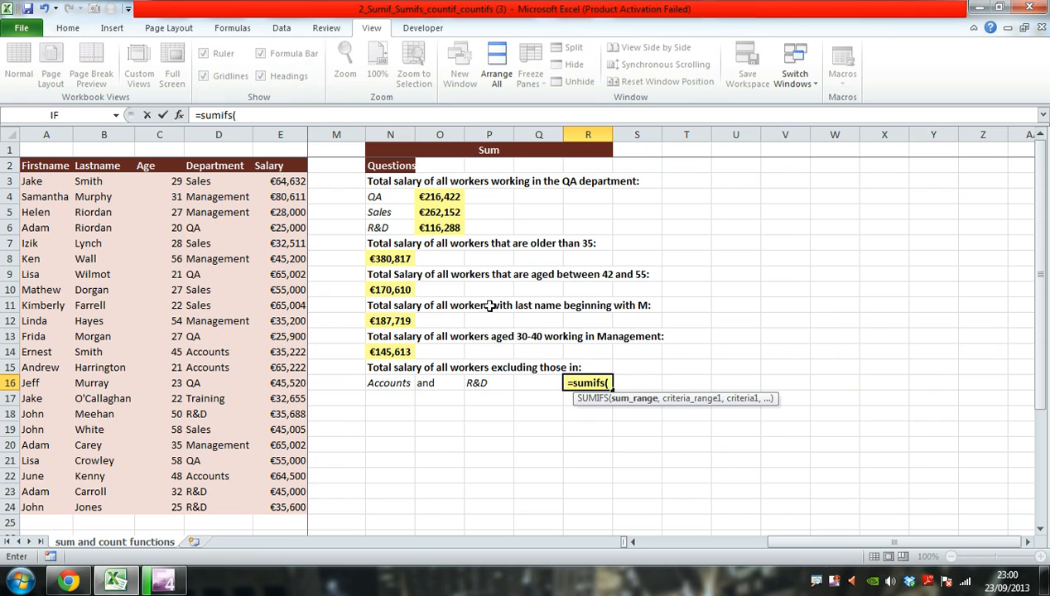
drag(293, 182, 288, 507)
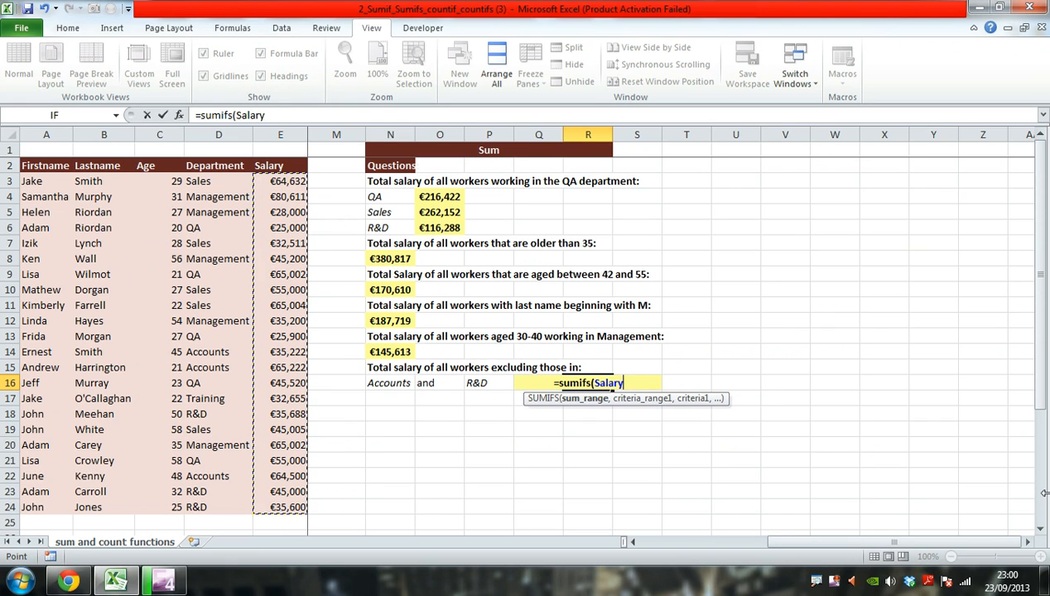
text(,)
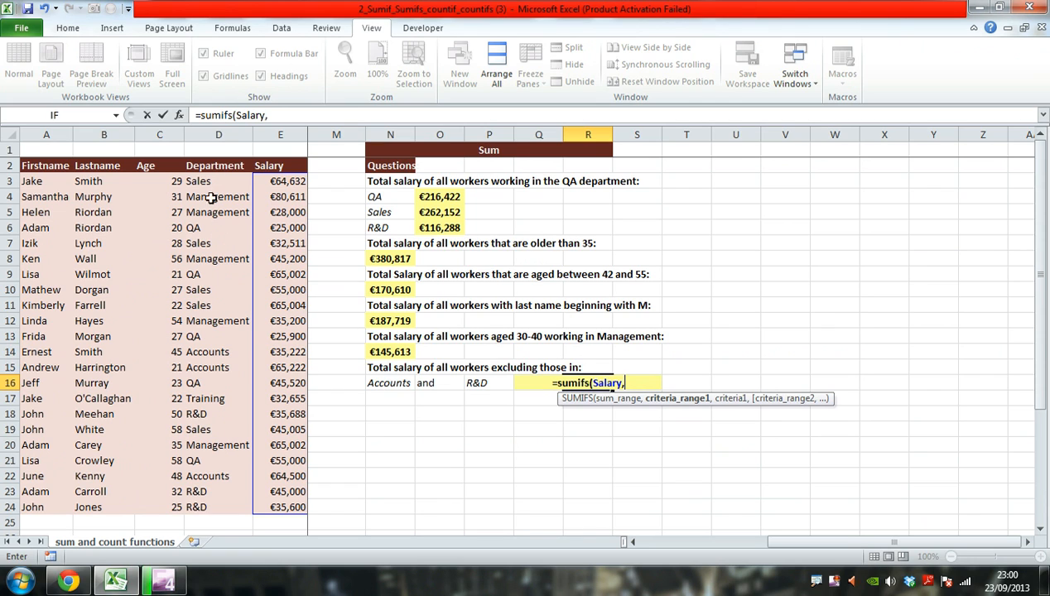
Step: Add the first criterion Department "<>Accounts" to the SUMIFS formula in R16
drag(208, 180, 217, 507)
text(,)
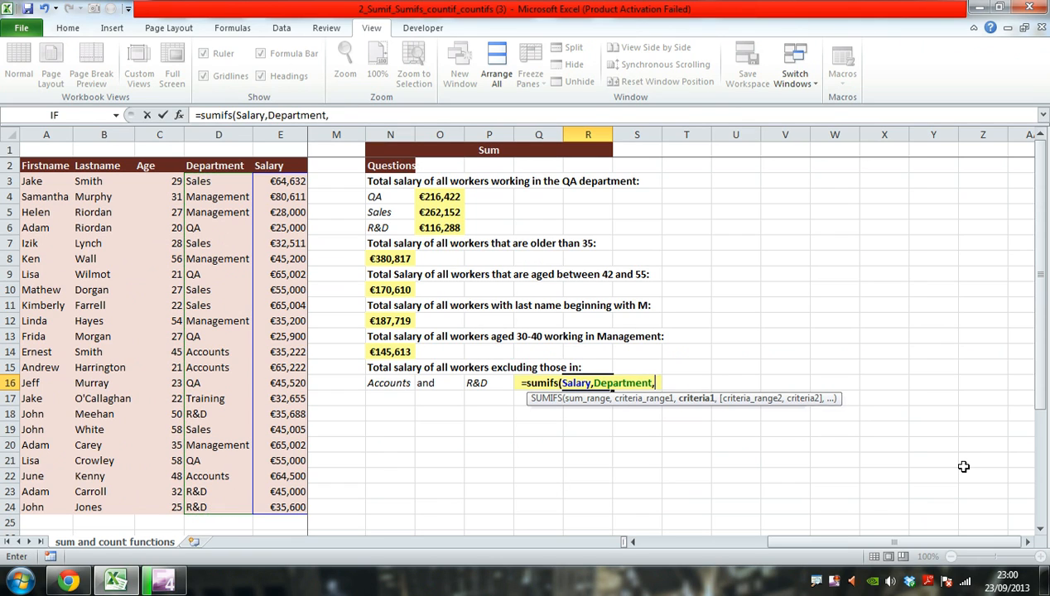
text(")
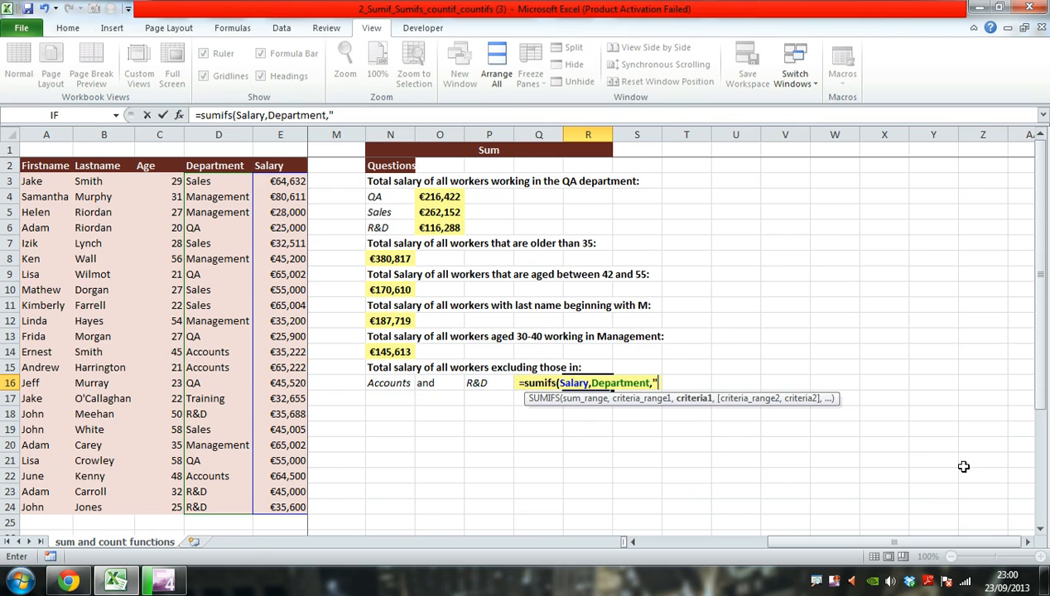
text(<>A)
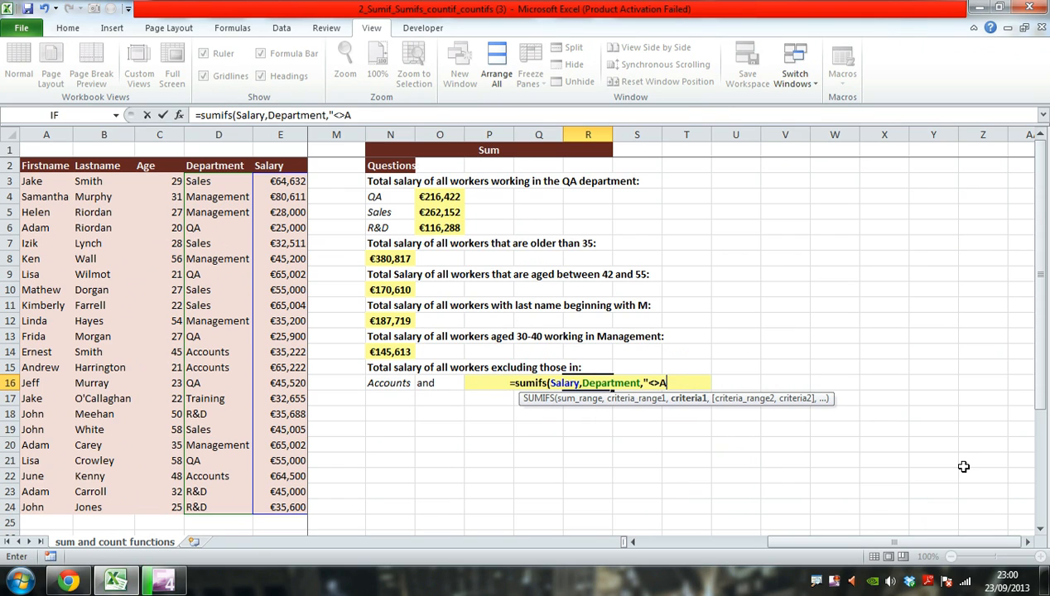
text(ccounts)
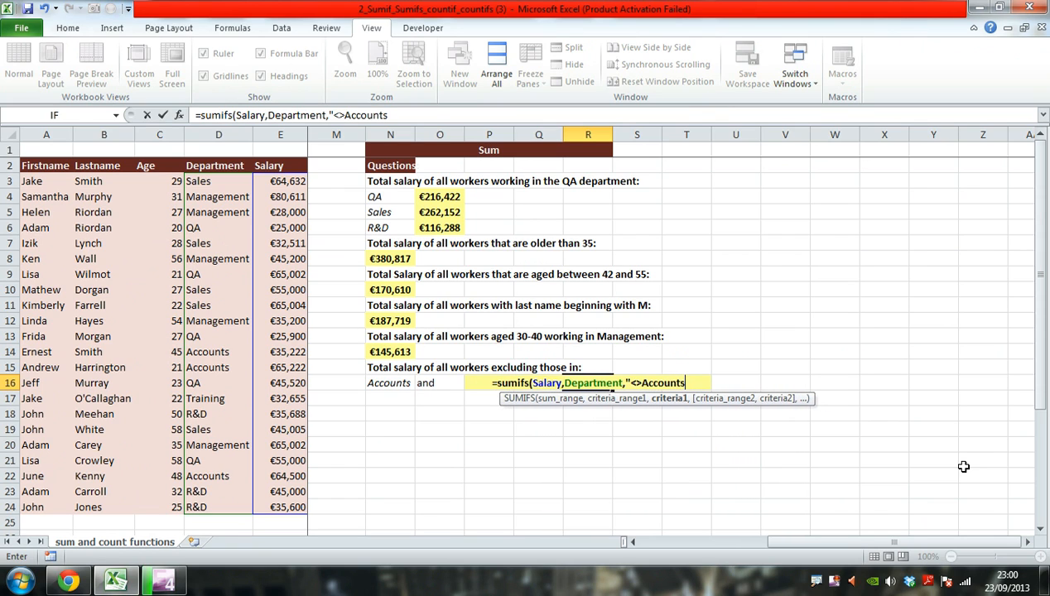
text(")
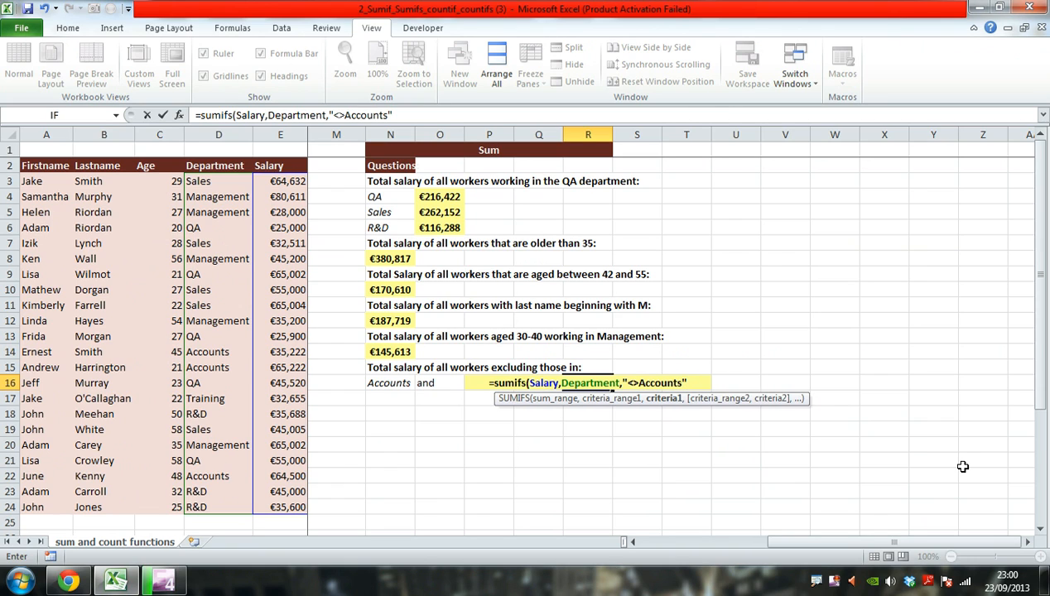
Step: Add Department as the second criteria range in the R16 SUMIFS formula and open the quotation for its criterion
text(,)
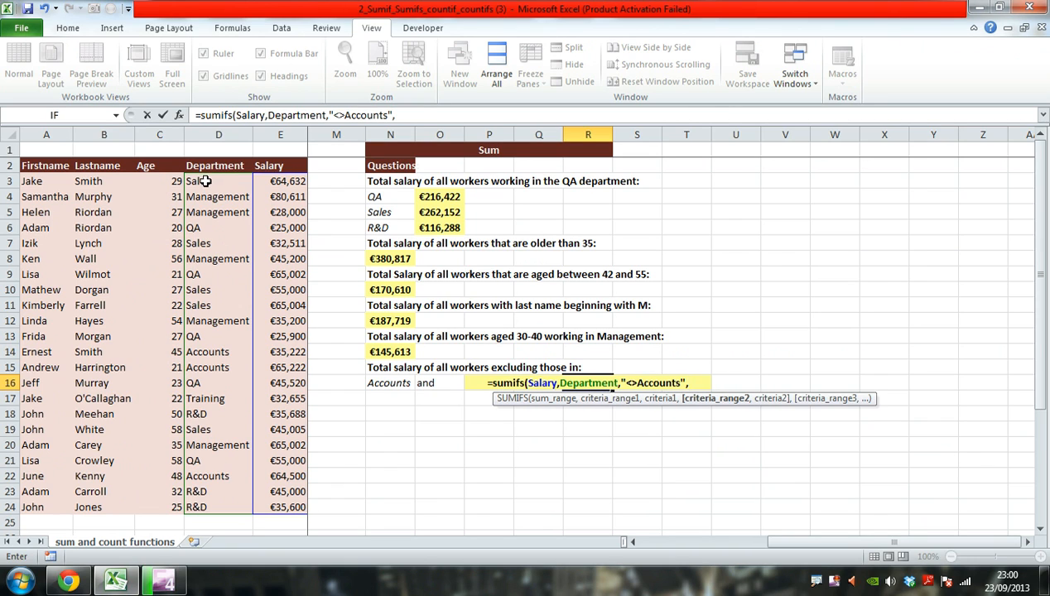
drag(205, 182, 200, 507)
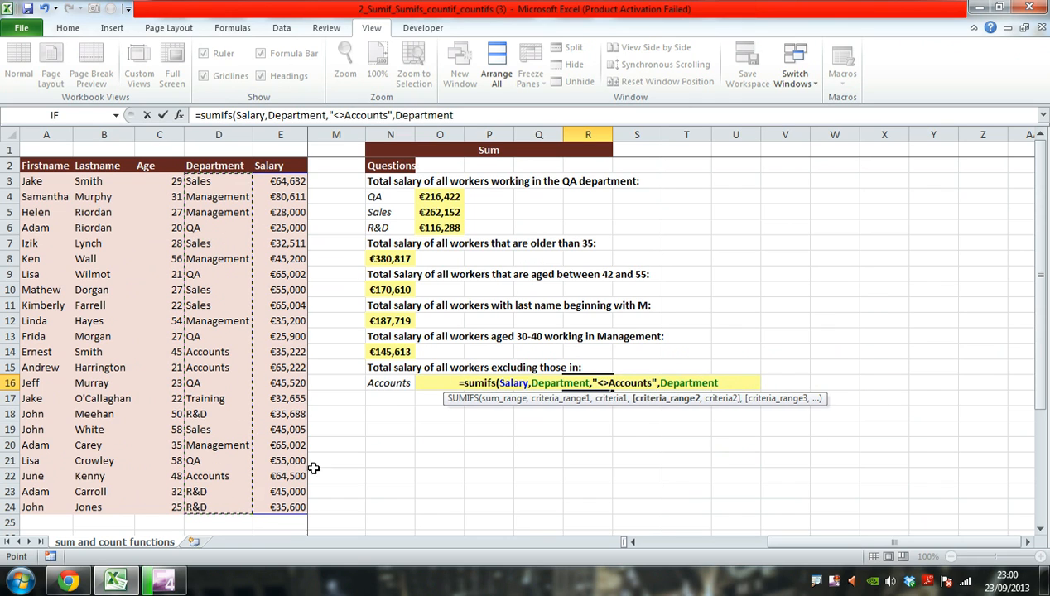
text(,)
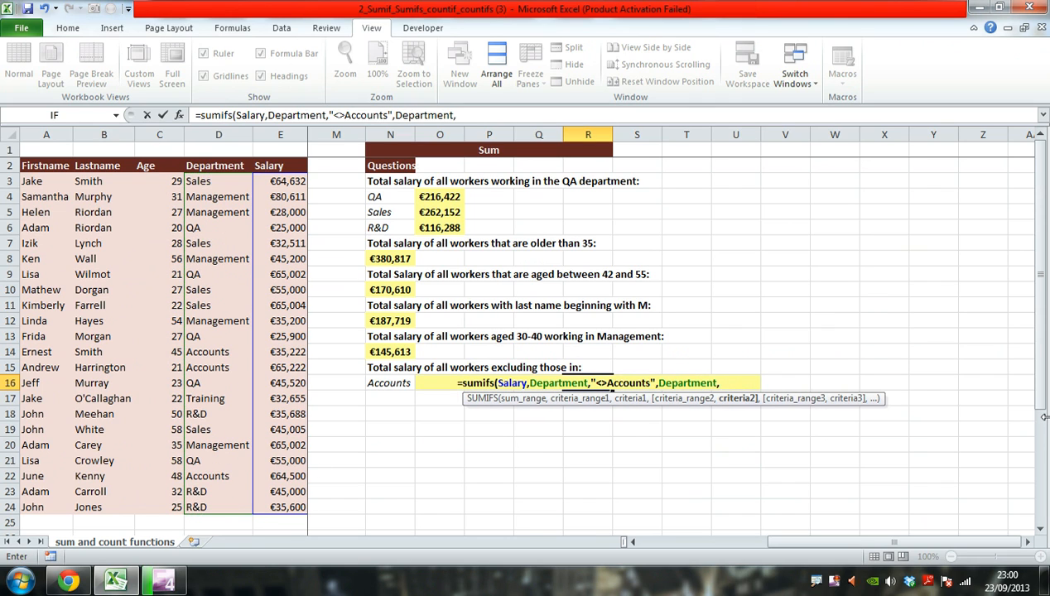
text(")
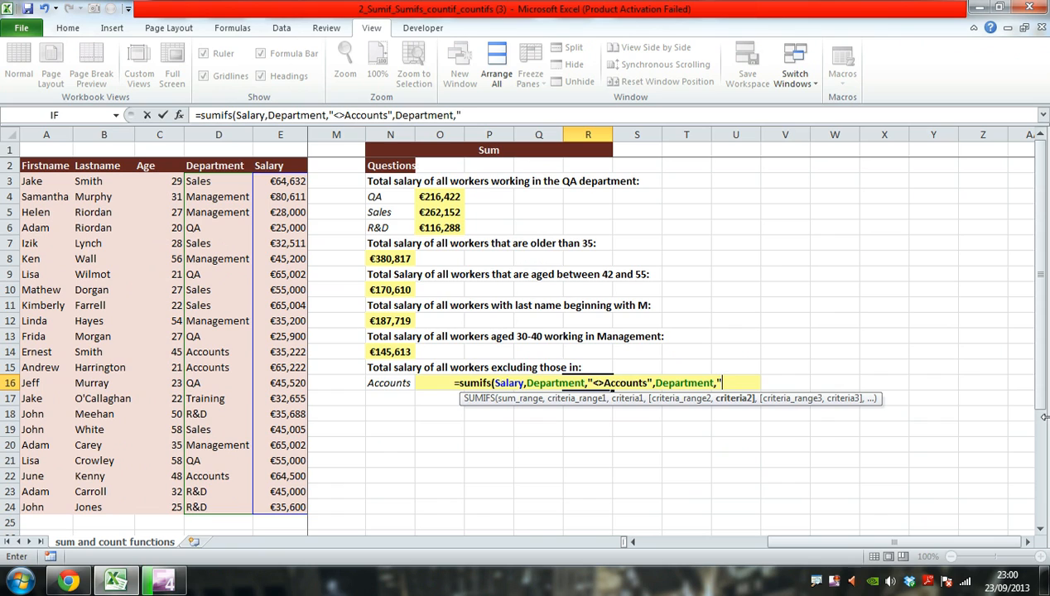
text(R&)
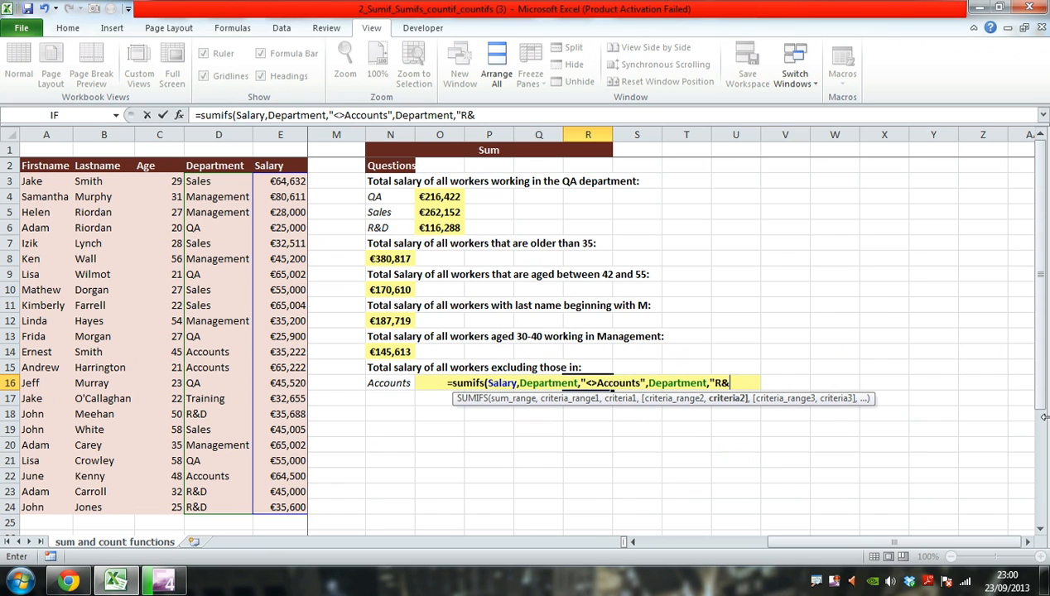
text(D")
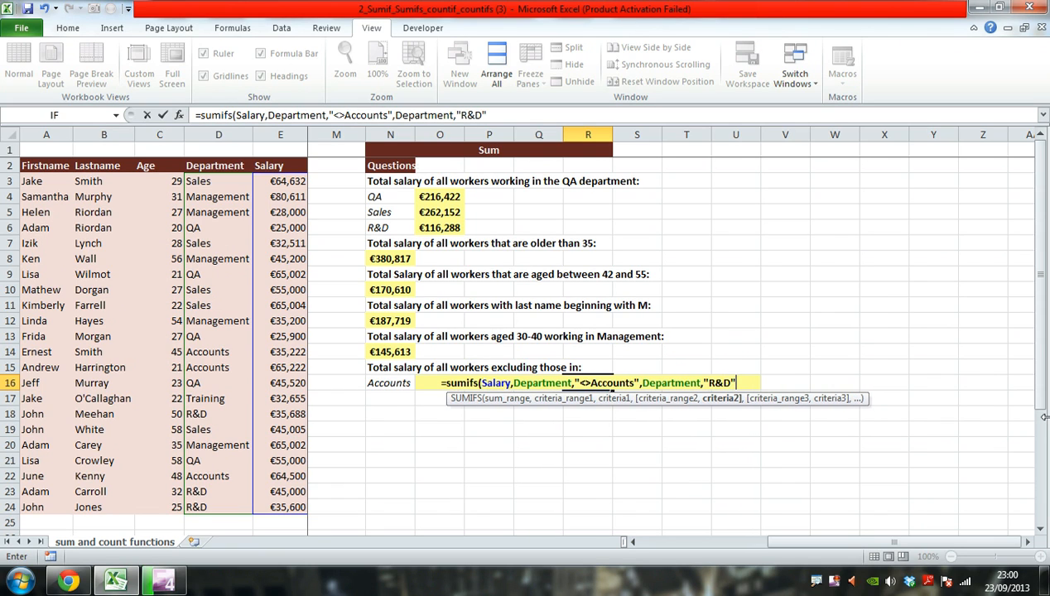
key(BackSpace)
key(BackSpace)
key(BackSpace)
key(BackSpace)
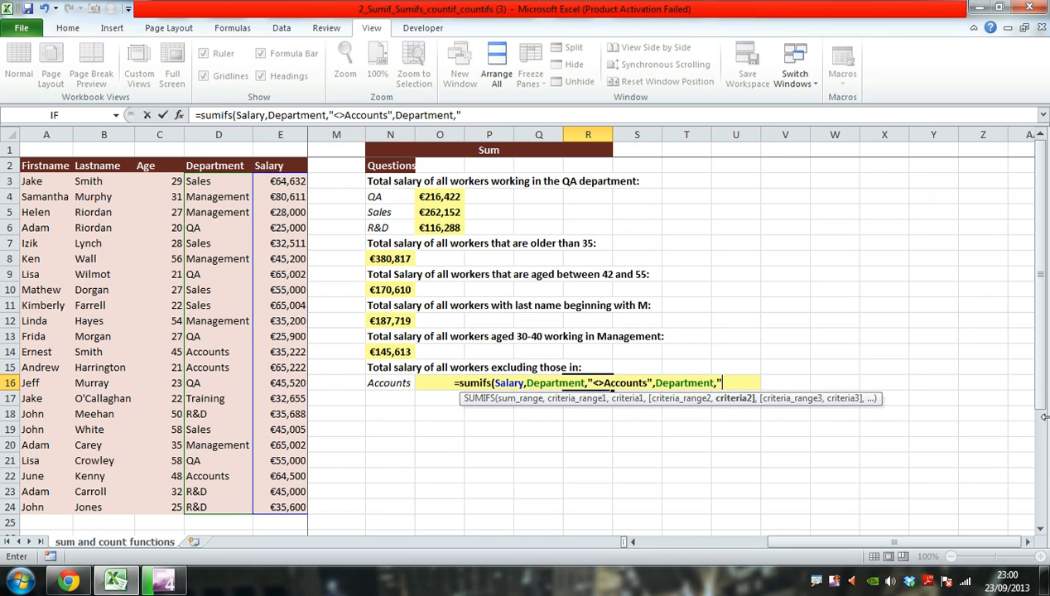
Step: Complete the R16 formula with the second Department criterion "<>R&D" and reselect the cell to review it
text(<>)
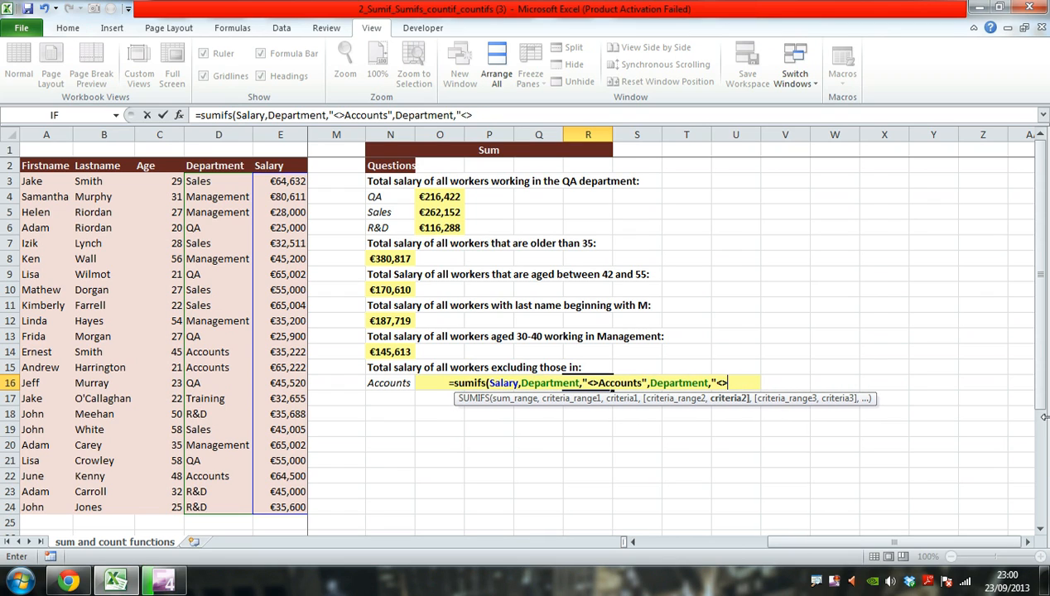
text(R)
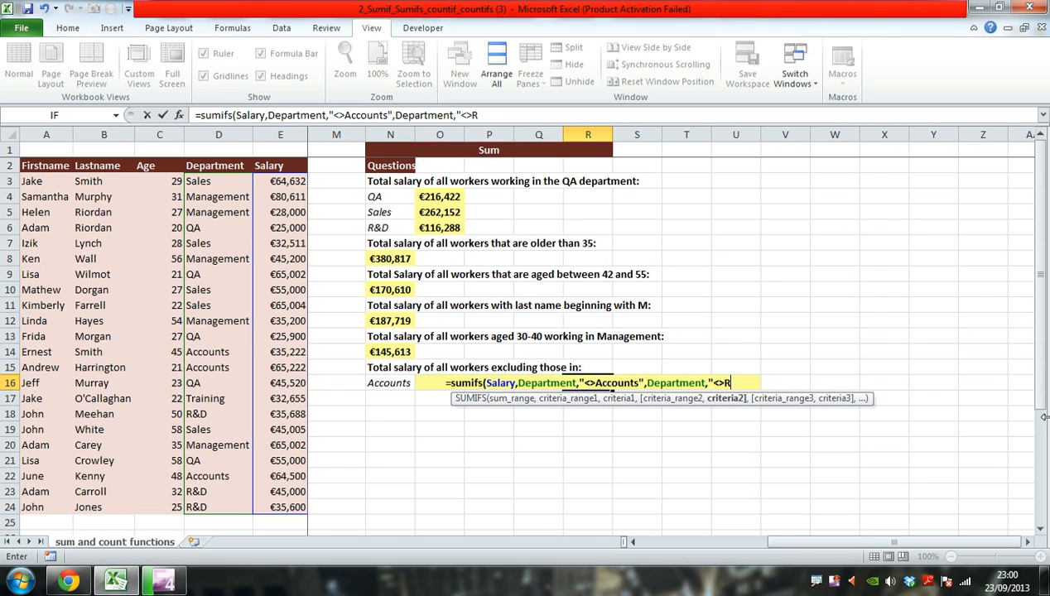
text(&D)
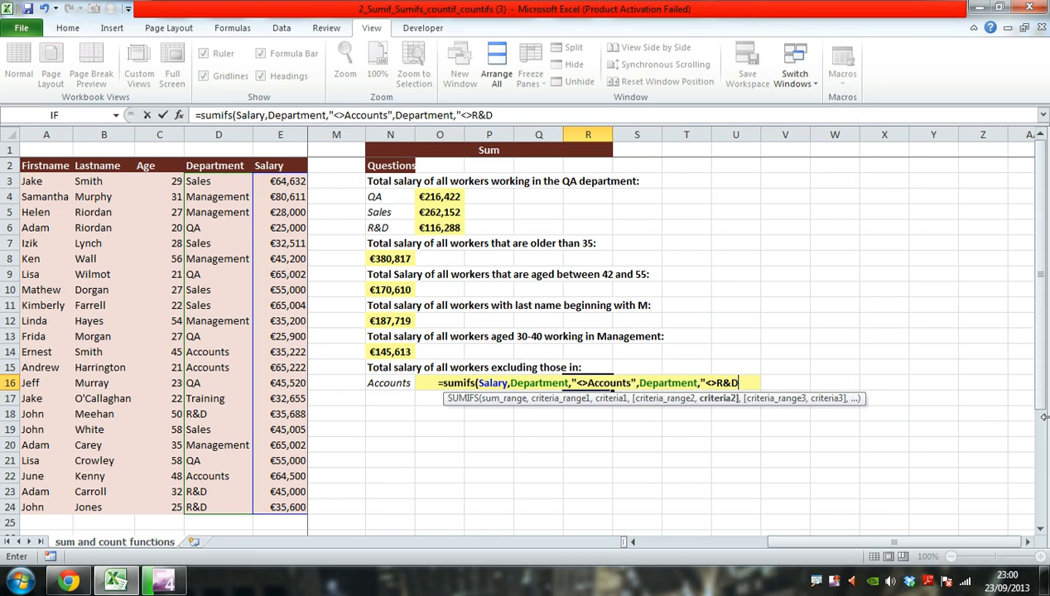
text("))
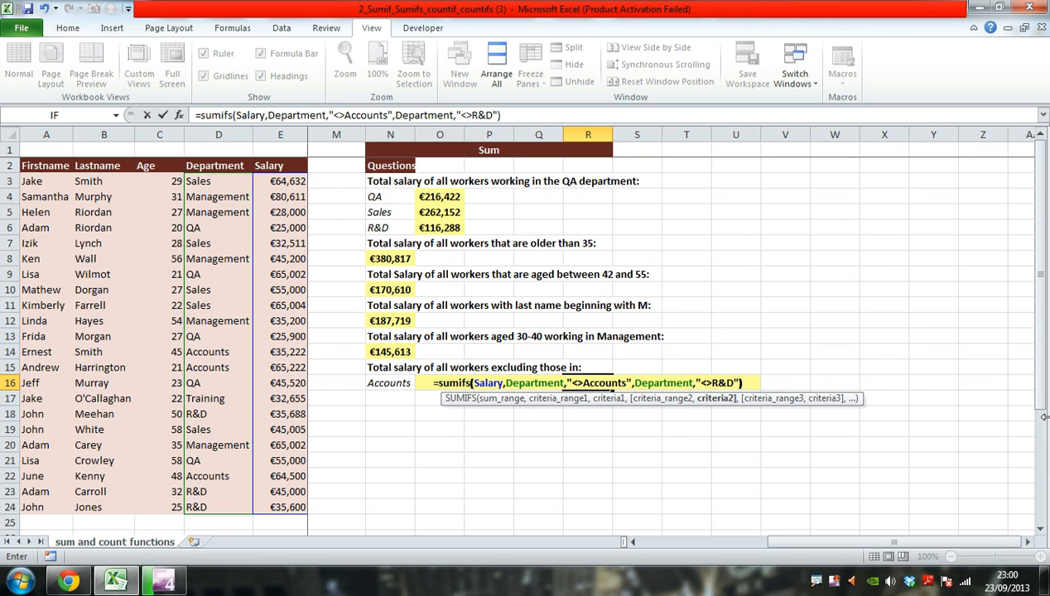
key(Return)
key(Up)
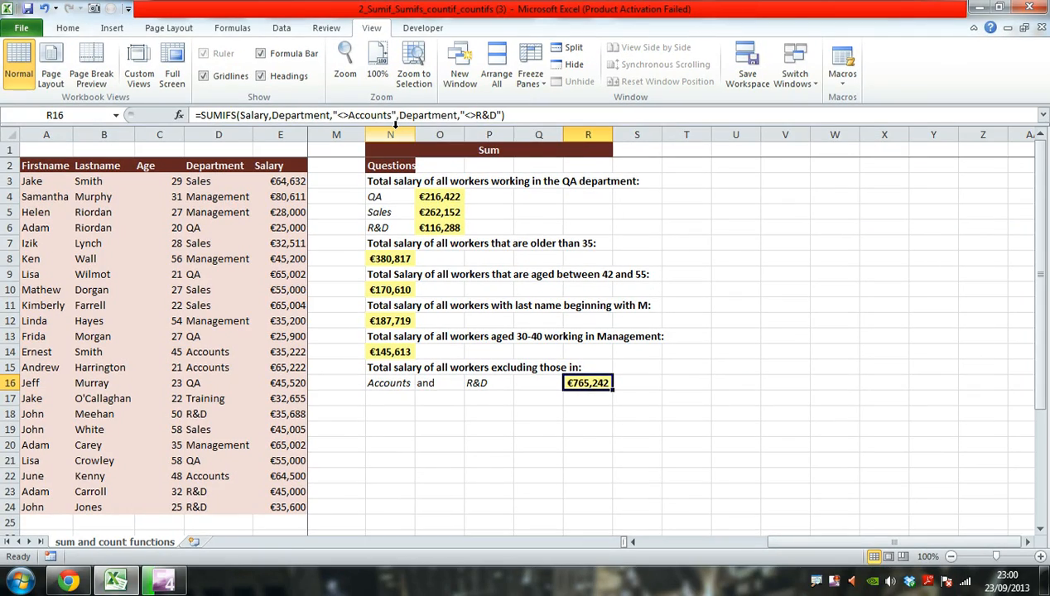
key(Return)
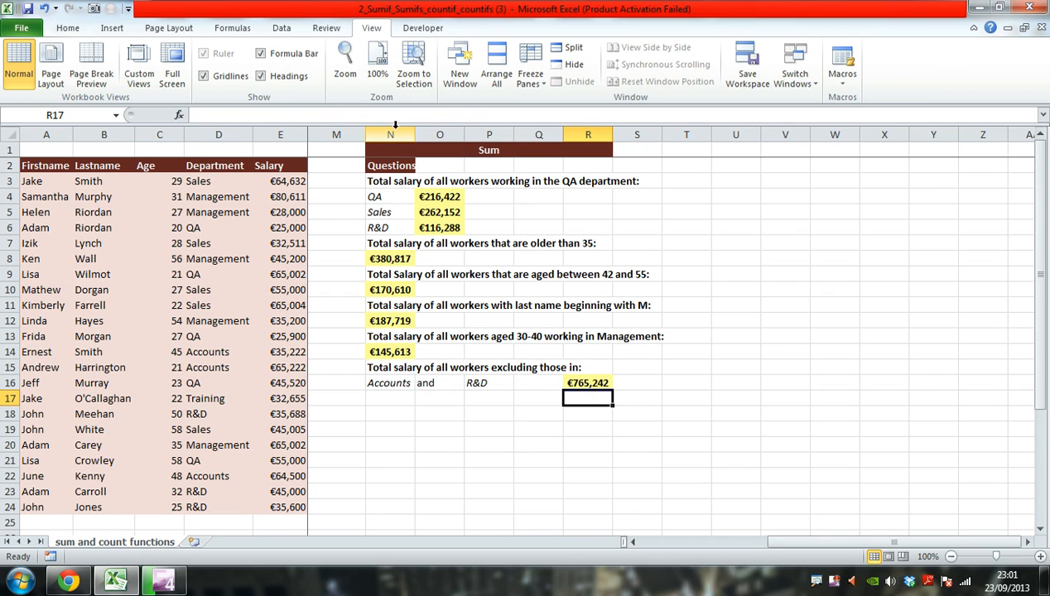